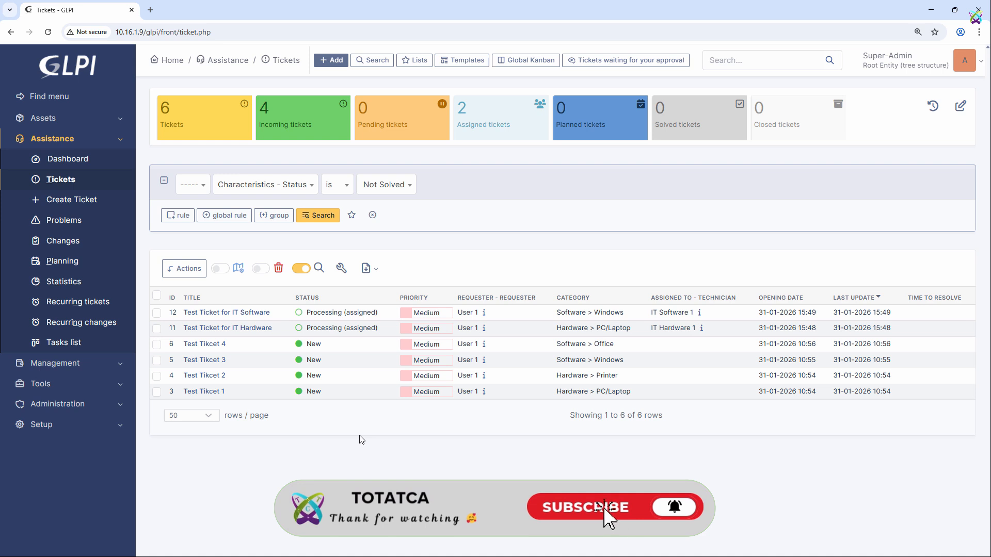
# Create a new user group named grp-Hardware with the default visibility options.
pyautogui.click(122, 406)
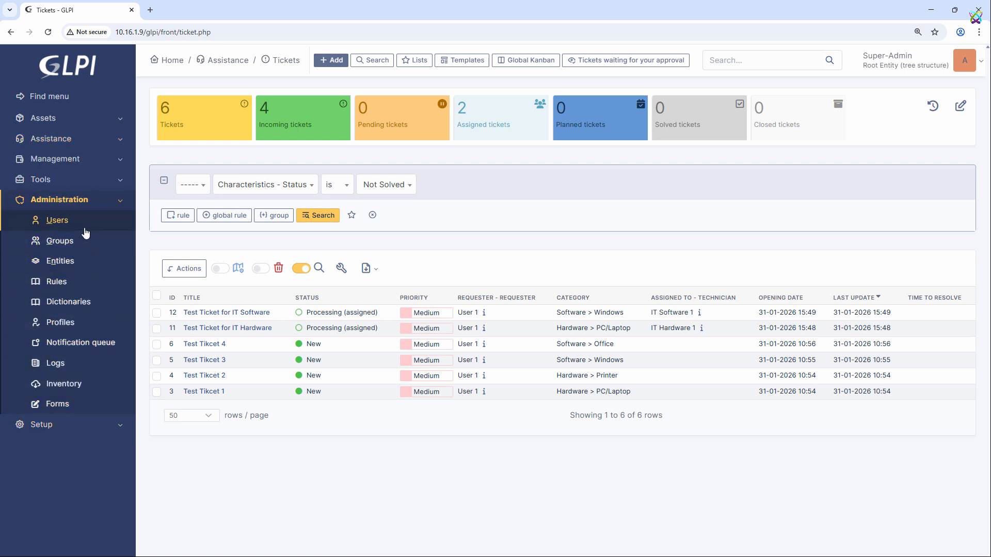
pyautogui.click(85, 229)
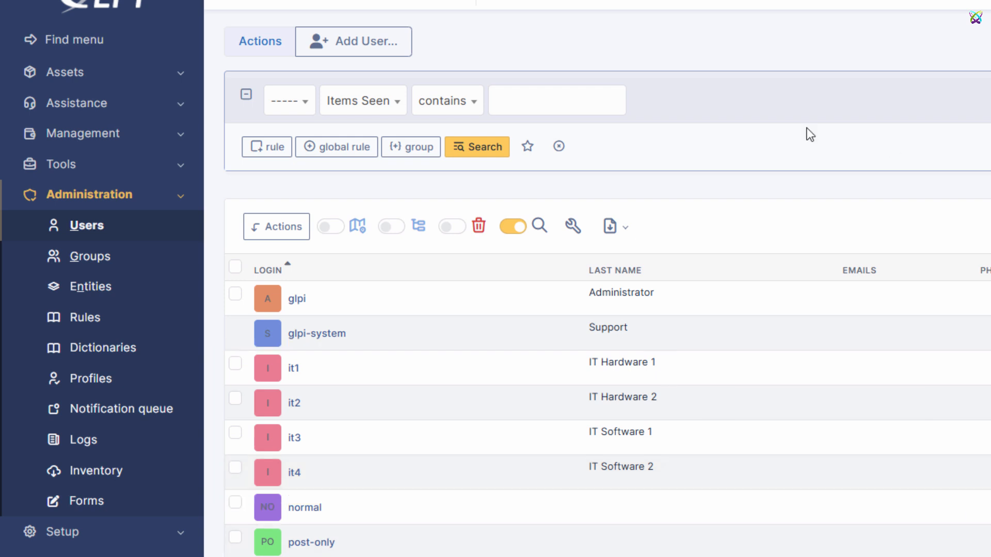
pyautogui.click(145, 256)
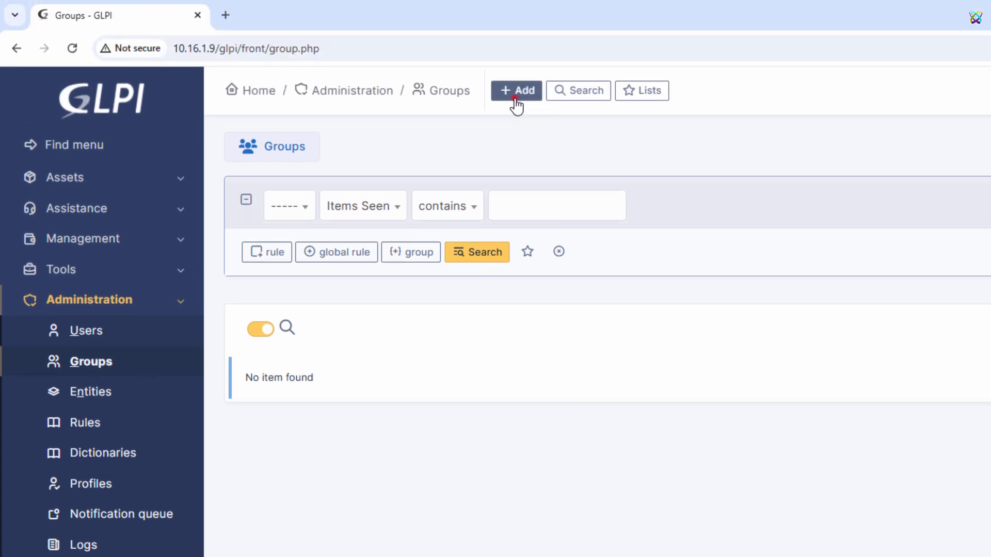
pyautogui.click(516, 102)
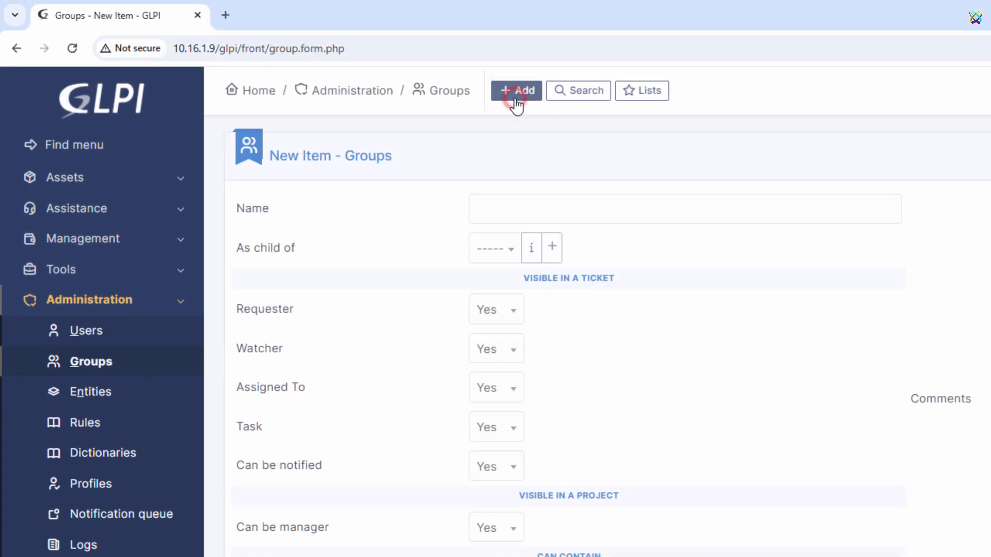
pyautogui.click(770, 209)
pyautogui.write('grp-')
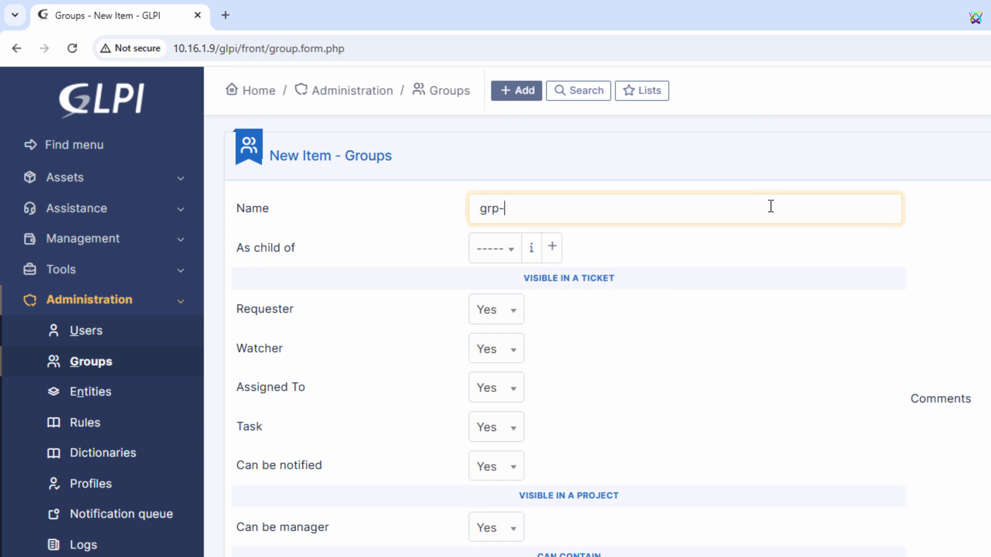
pyautogui.write('Hardware')
pyautogui.press('Return')
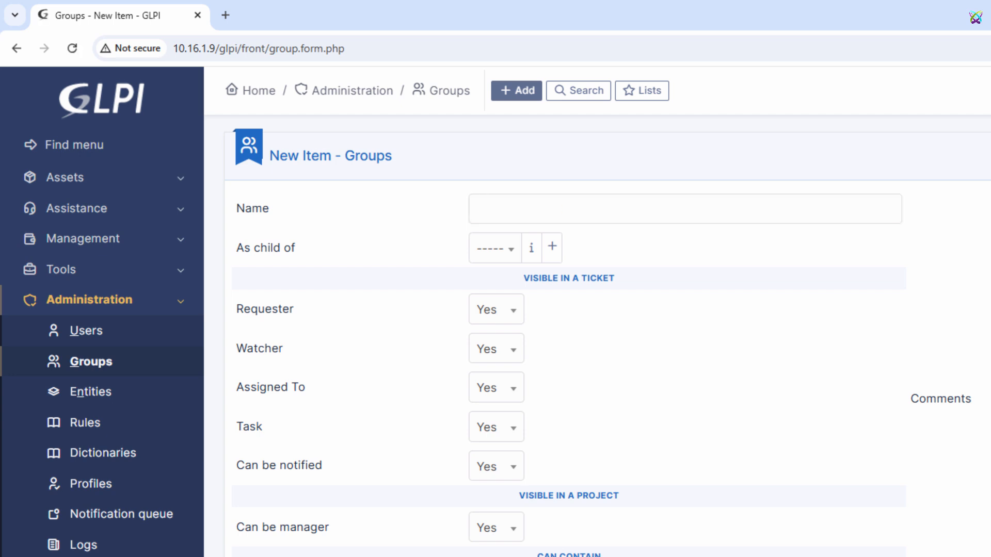
# Create a second user group named grp-Software with the default visibility options.
pyautogui.click(639, 216)
pyautogui.write('g')
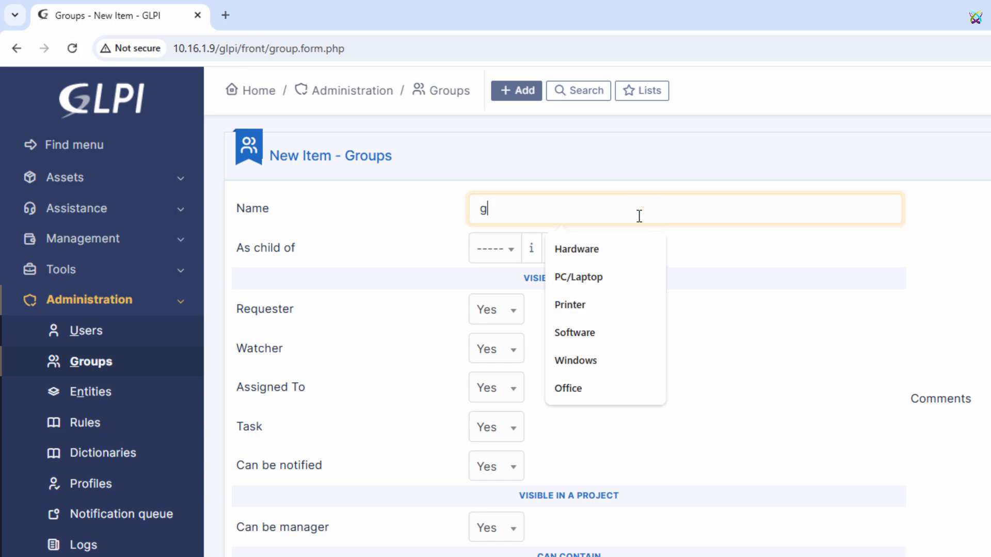
pyautogui.write('rp-Sof')
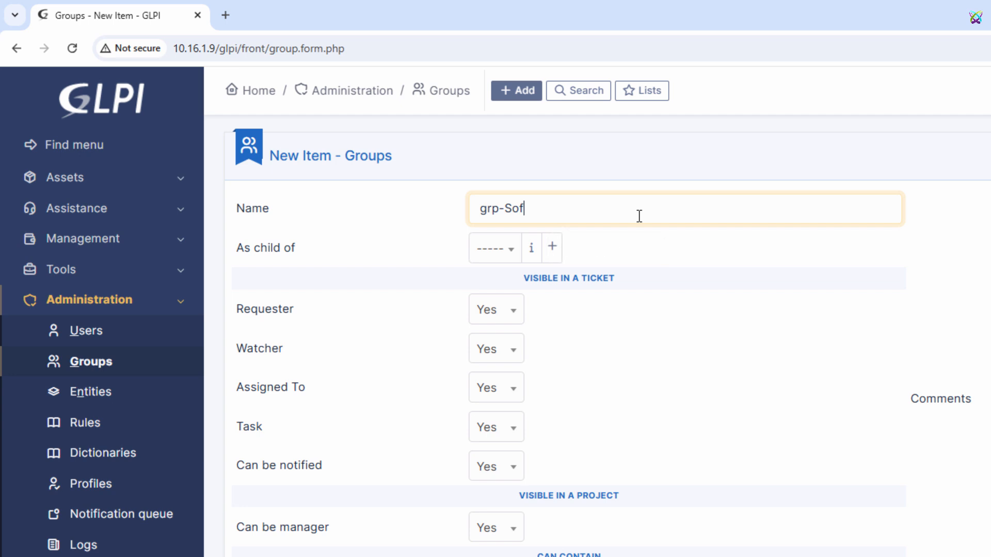
pyautogui.write('tware')
pyautogui.press('Return')
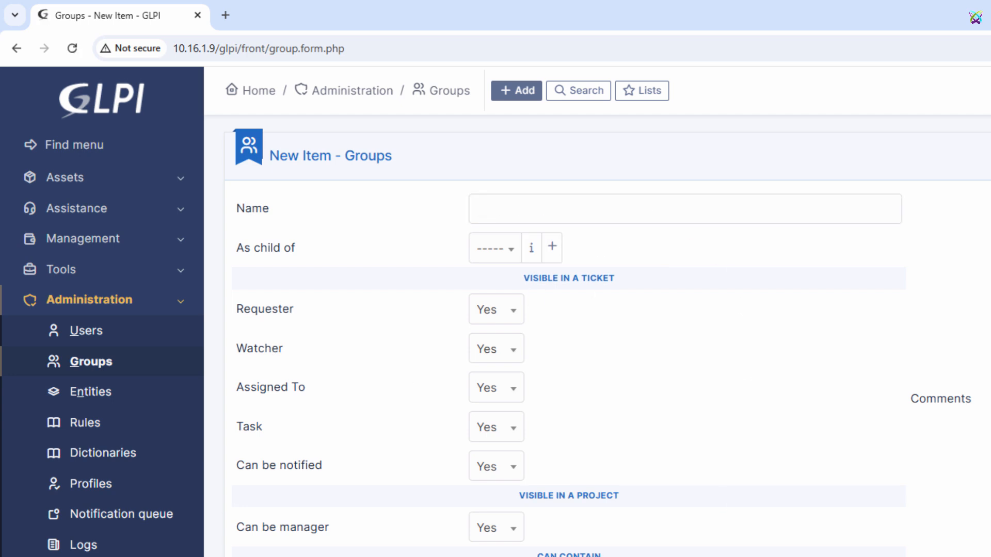
# Add the users IT Hardware 1 and IT Hardware 2 to the grp-Hardware group.
pyautogui.click(108, 368)
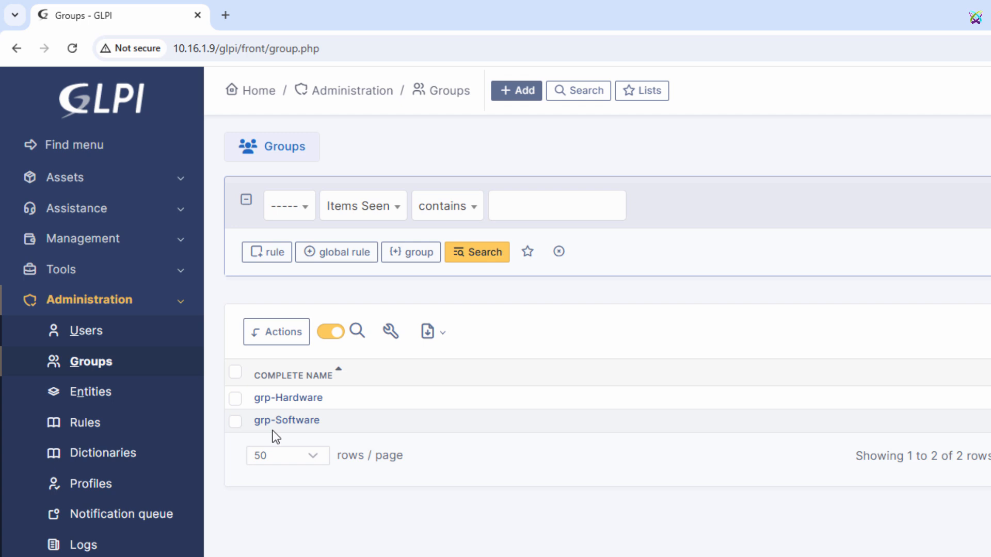
pyautogui.click(300, 400)
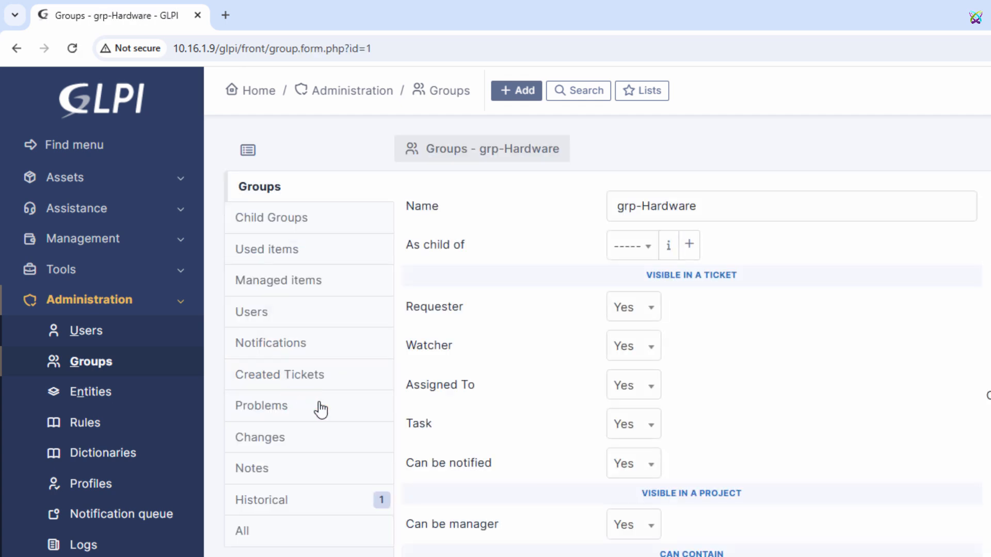
pyautogui.click(332, 321)
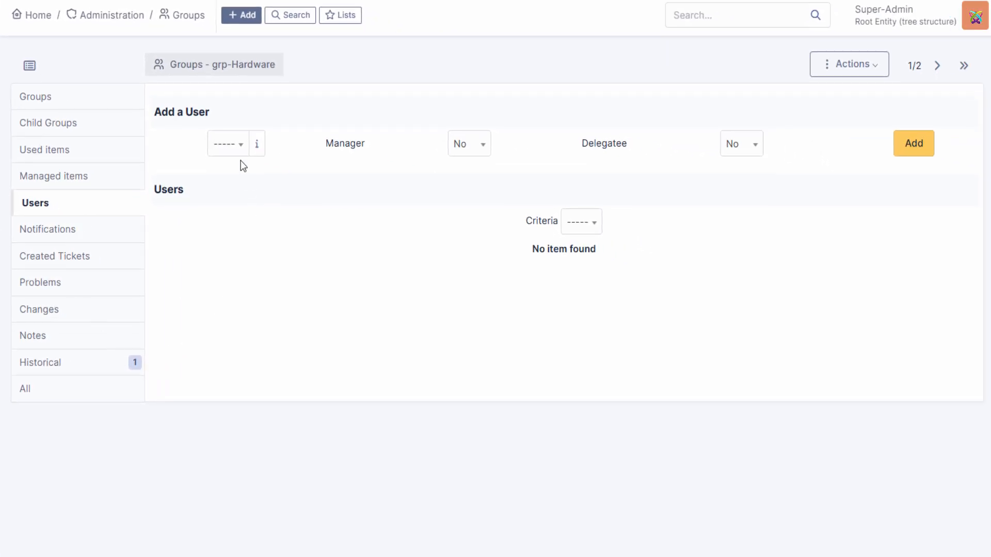
pyautogui.click(240, 152)
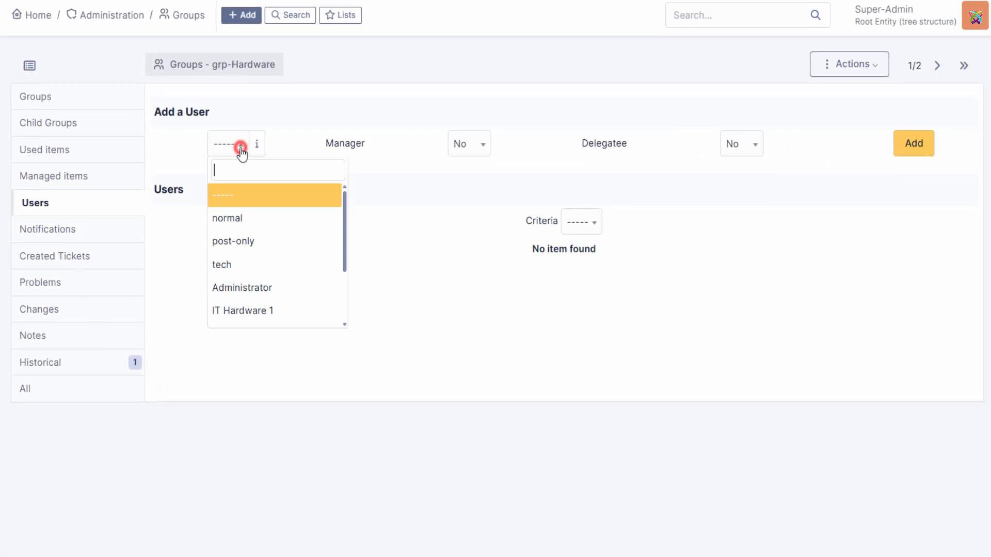
pyautogui.click(281, 310)
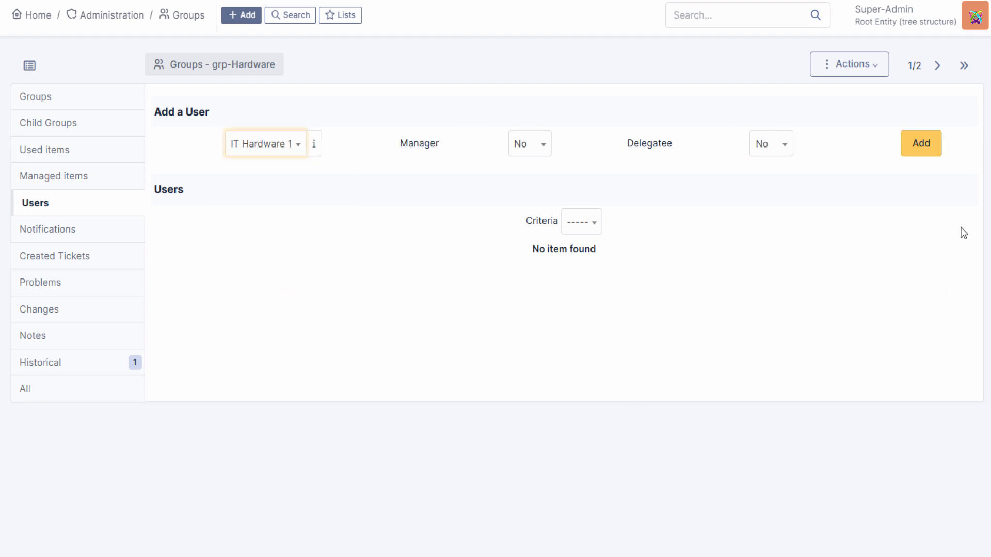
pyautogui.click(925, 153)
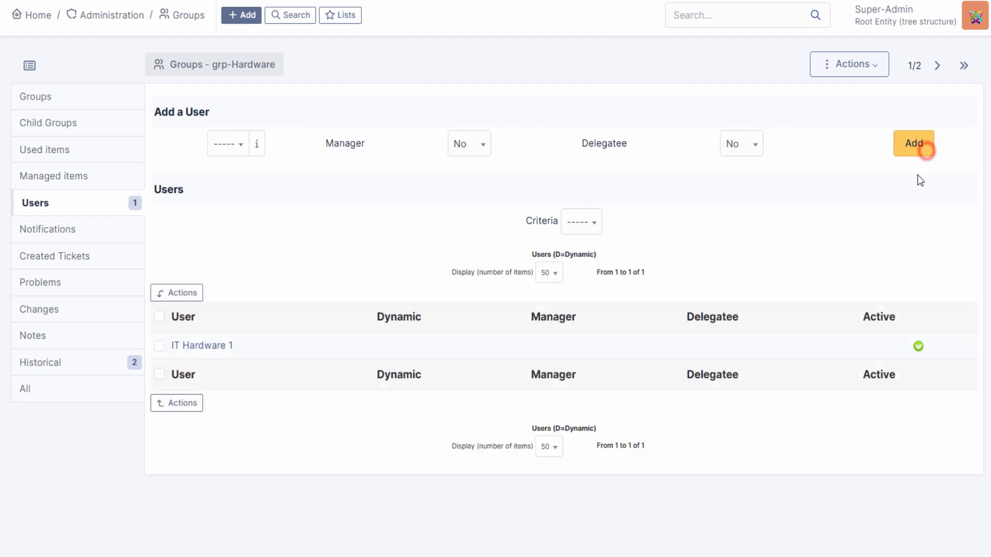
pyautogui.click(244, 152)
pyautogui.click(255, 282)
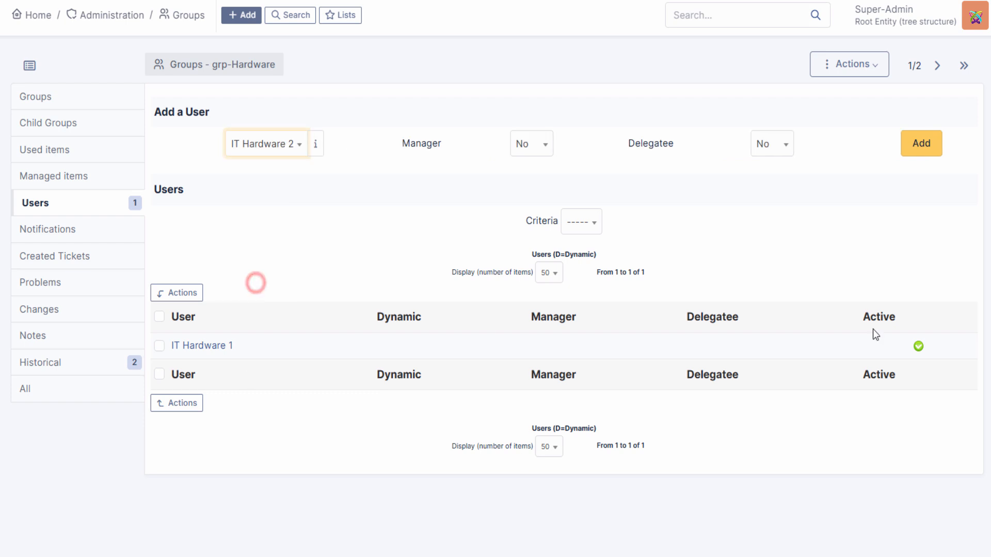
pyautogui.click(914, 155)
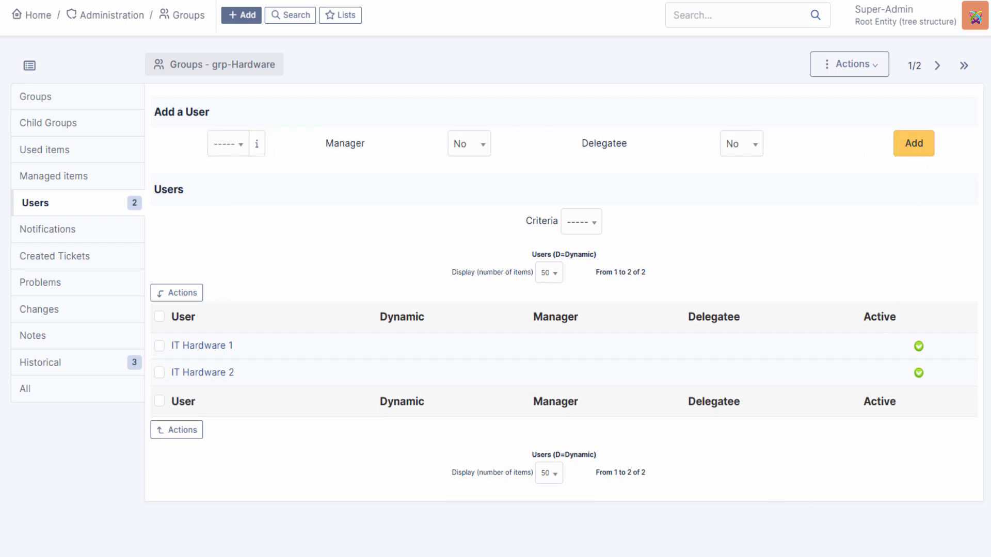
# Add the users IT Software 1 and IT Software 2 to the grp-Software group, and return to the group list.
pyautogui.click(92, 255)
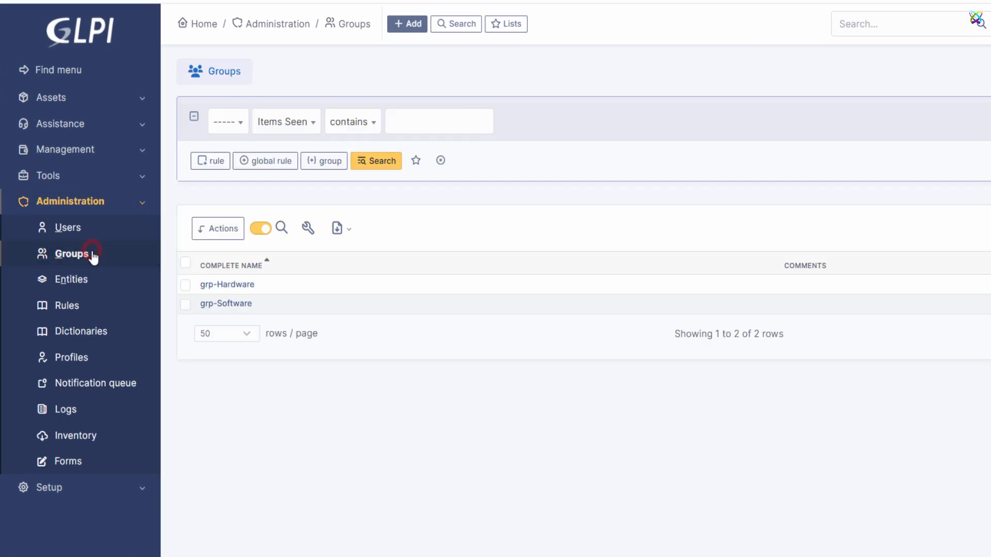
pyautogui.click(240, 305)
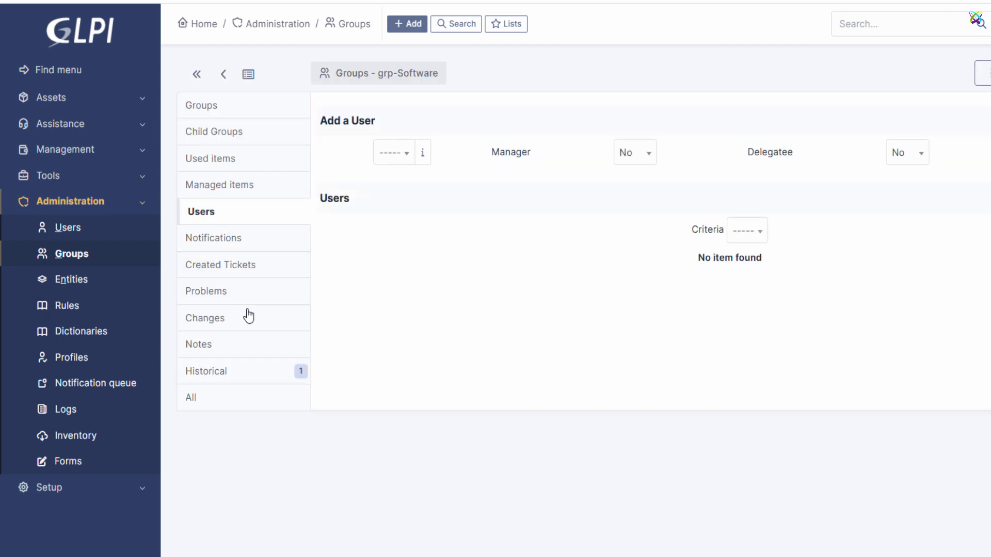
pyautogui.click(409, 154)
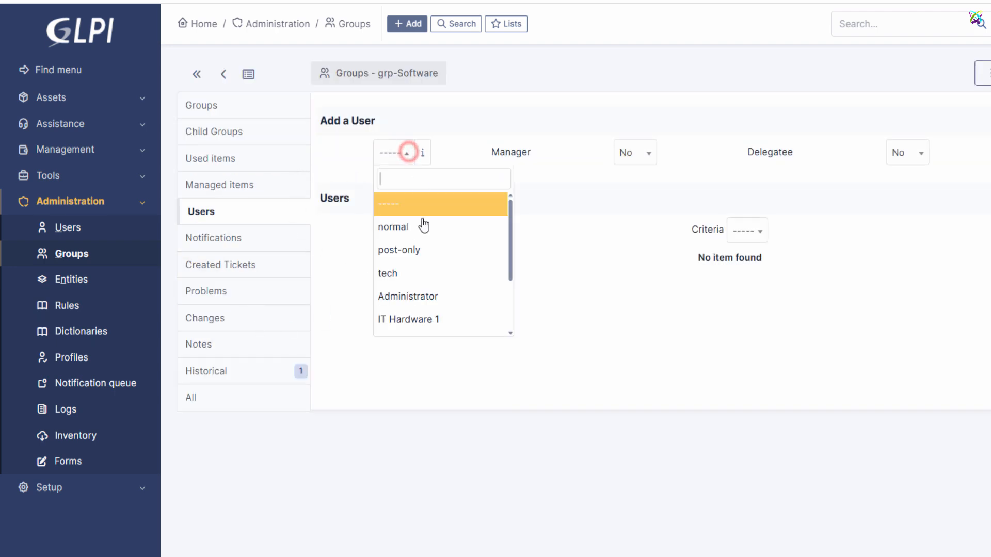
pyautogui.scroll(-2, 438, 310)
pyautogui.click(439, 279)
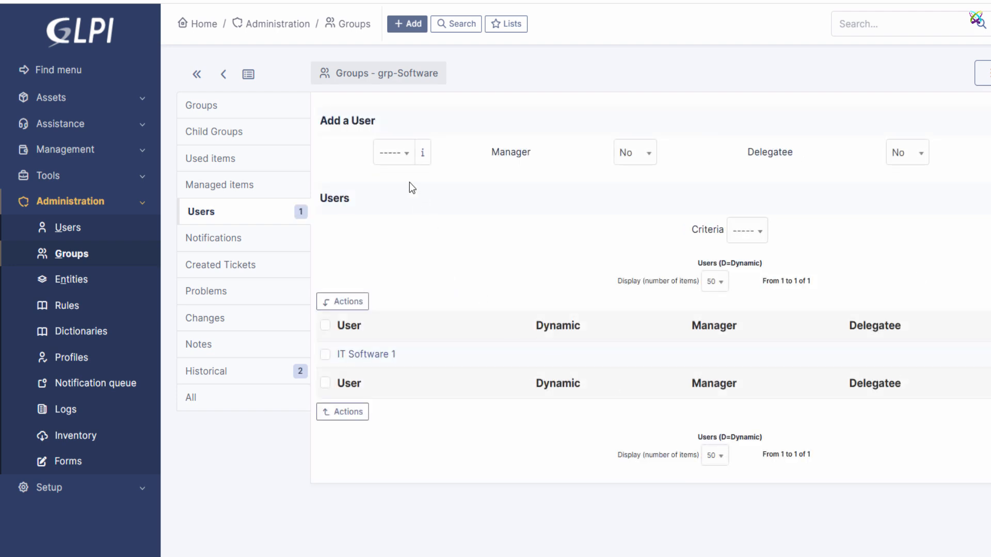
pyautogui.click(406, 154)
pyautogui.scroll(-2, 398, 292)
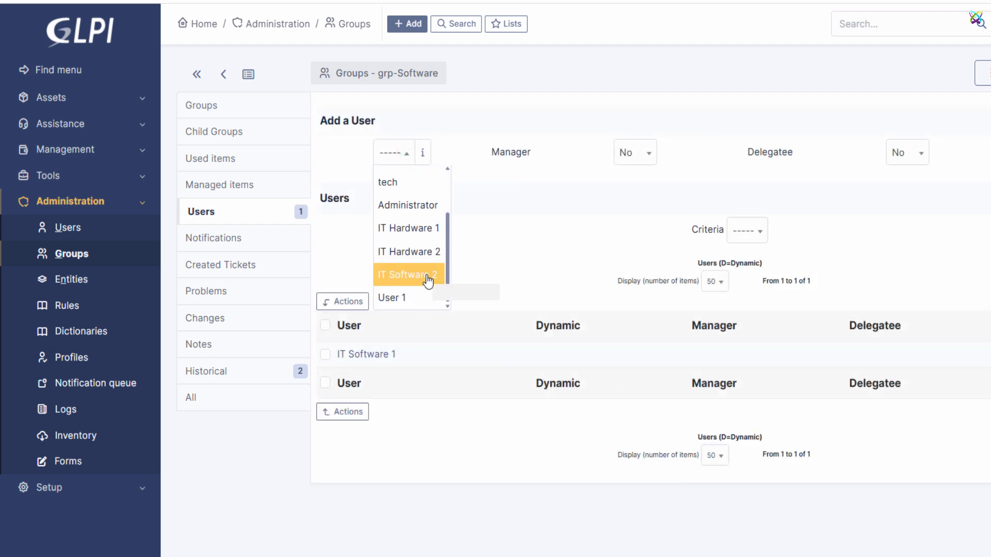
pyautogui.click(426, 276)
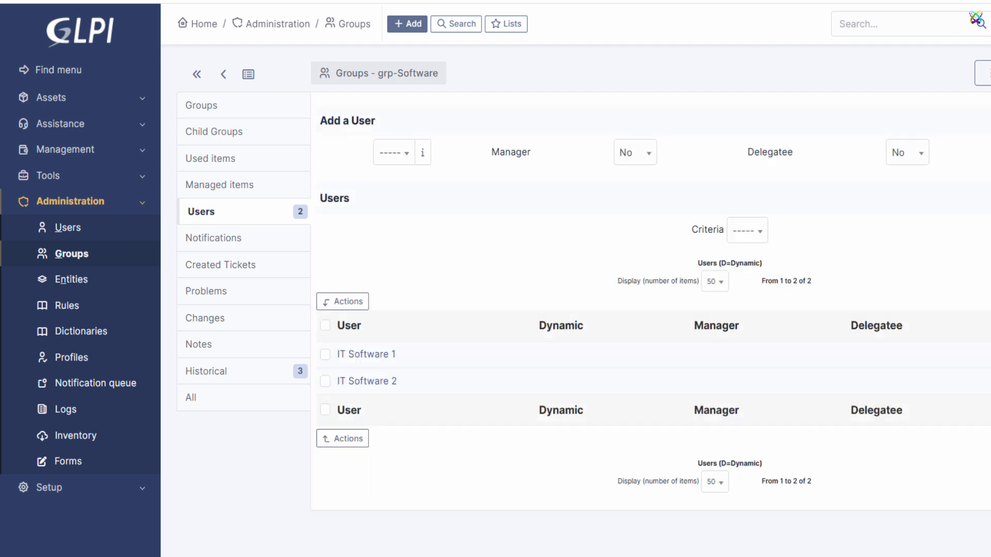
pyautogui.click(85, 255)
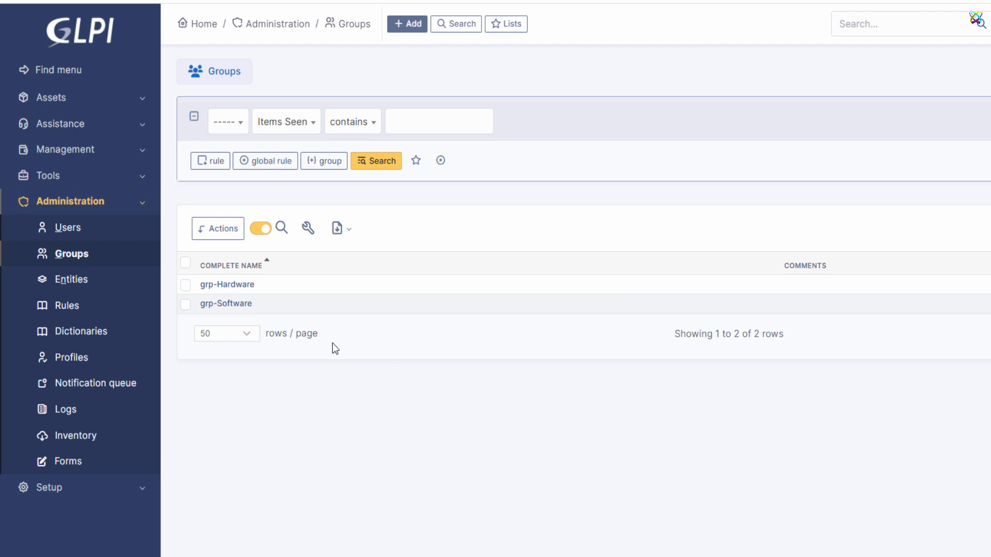
# Open the Hardware entry of the ITIL categories in the Assistance dropdown setup.
pyautogui.click(147, 494)
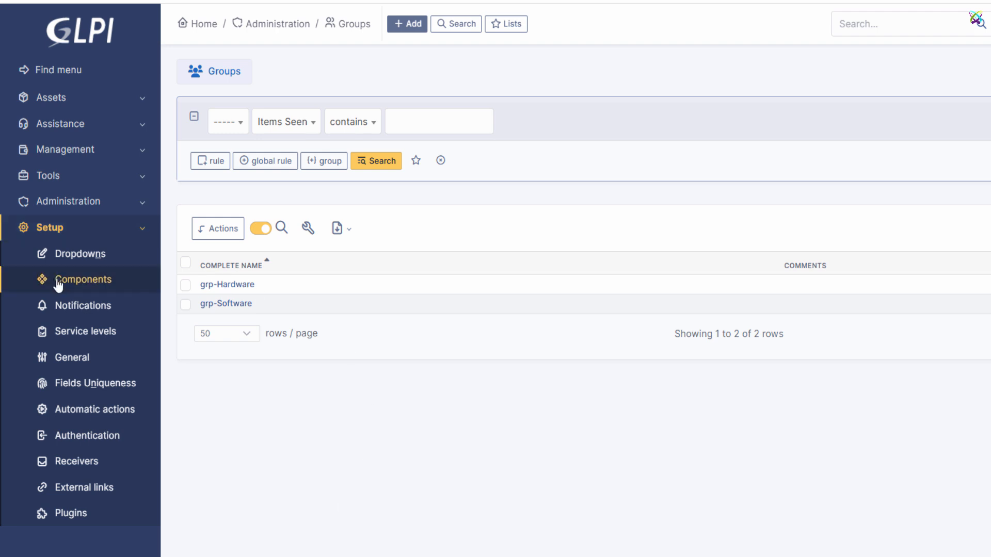
pyautogui.click(96, 263)
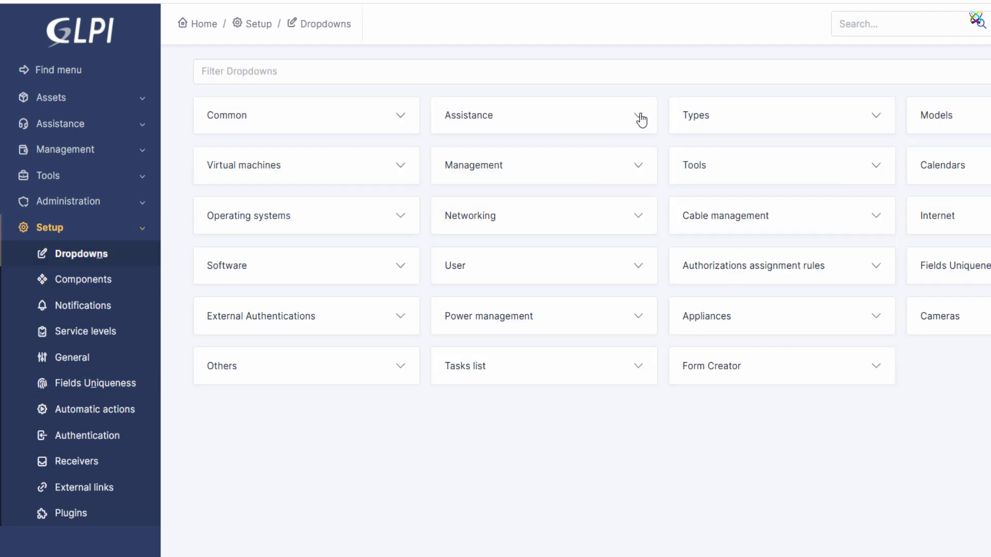
pyautogui.click(640, 117)
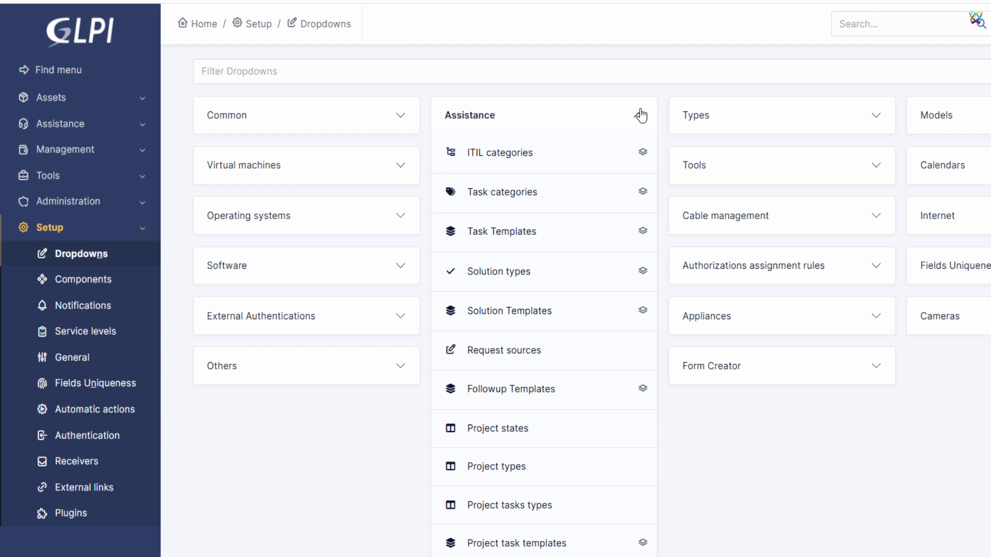
pyautogui.click(511, 155)
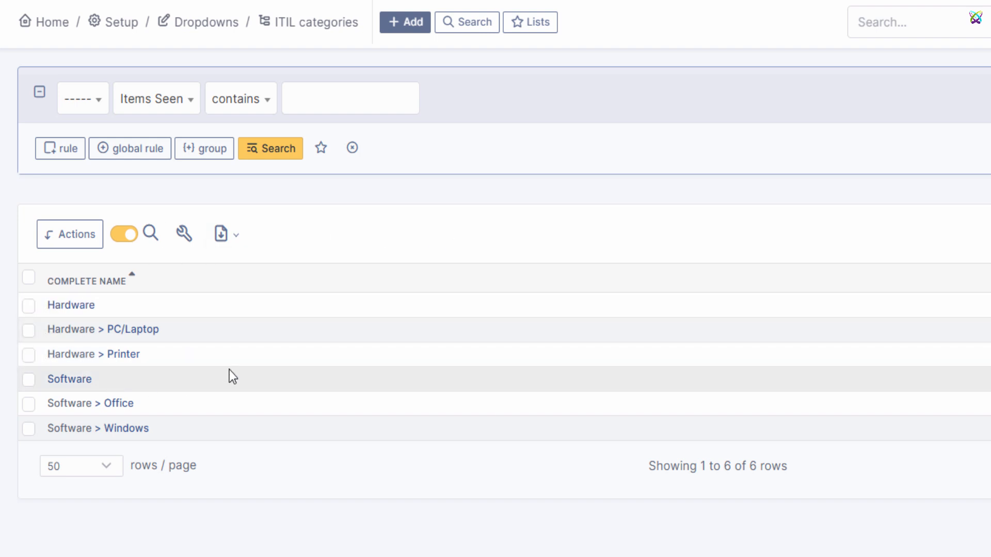
pyautogui.click(81, 306)
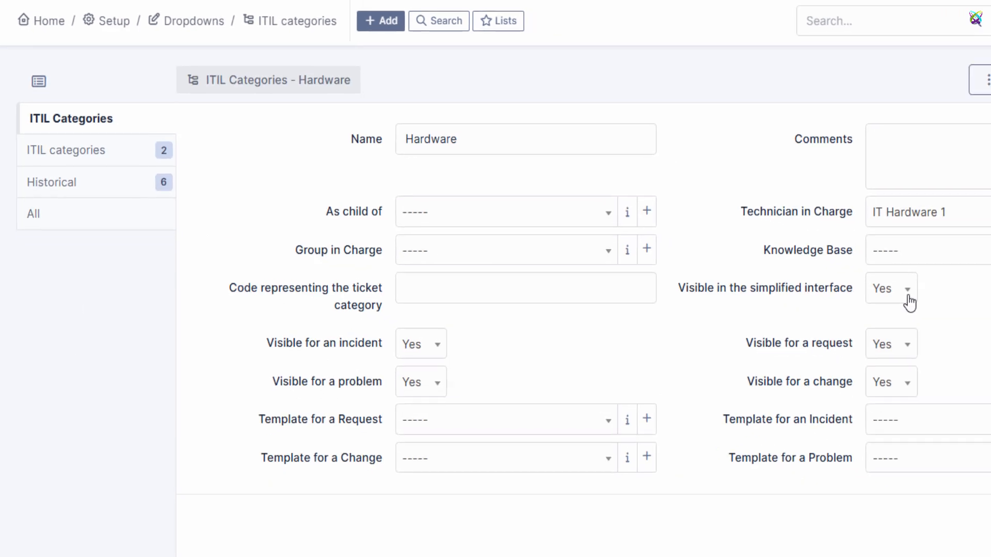
# Clear the Hardware category's technician in charge and set its group in charge to grp-Hardware.
pyautogui.moveTo(651, 188); pyautogui.dragTo(757, 193)
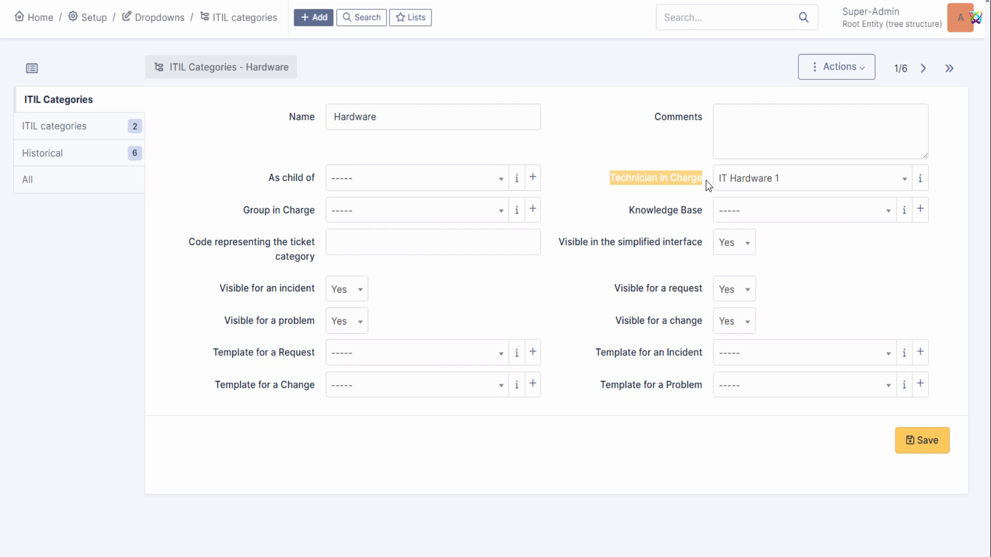
pyautogui.click(785, 181)
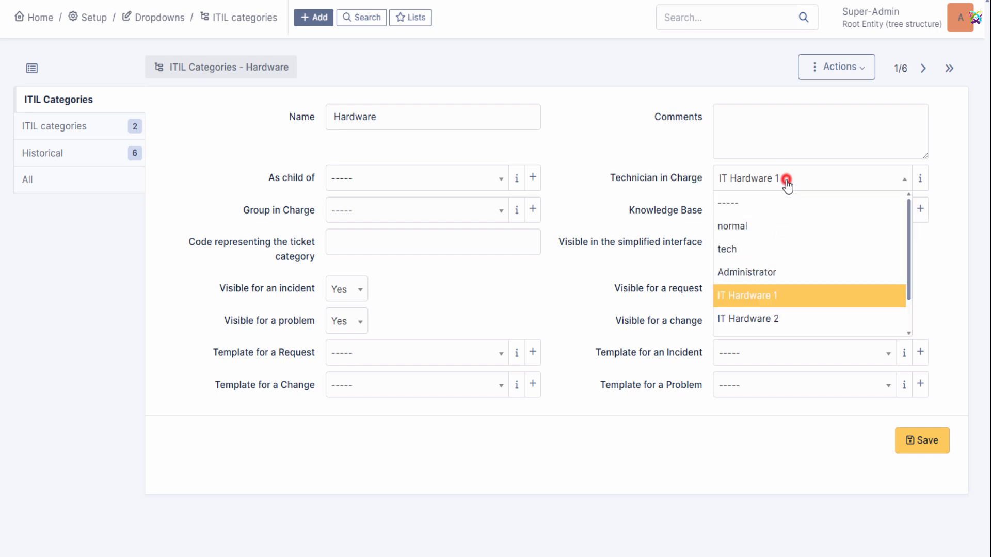
pyautogui.click(753, 204)
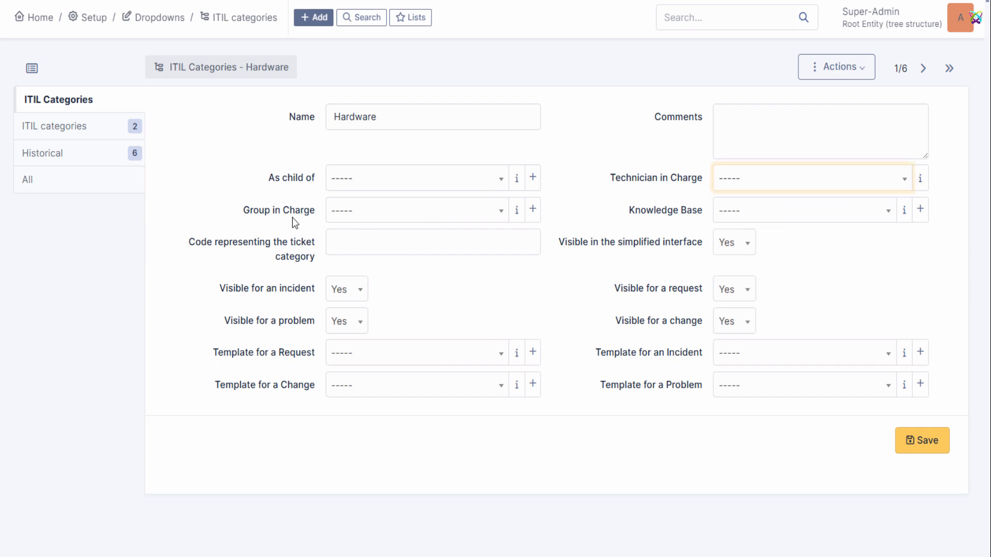
pyautogui.moveTo(218, 211); pyautogui.dragTo(326, 212)
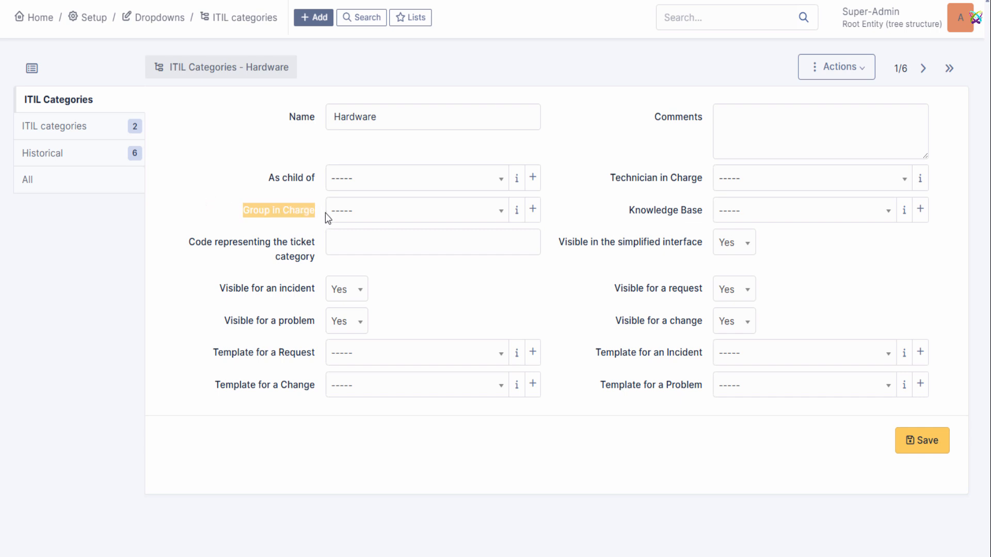
pyautogui.click(503, 214)
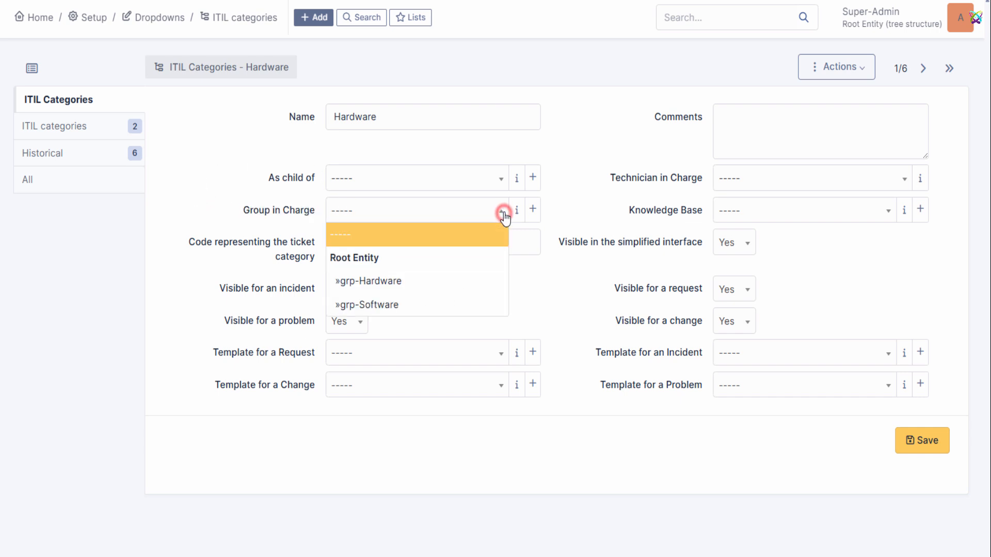
pyautogui.click(355, 281)
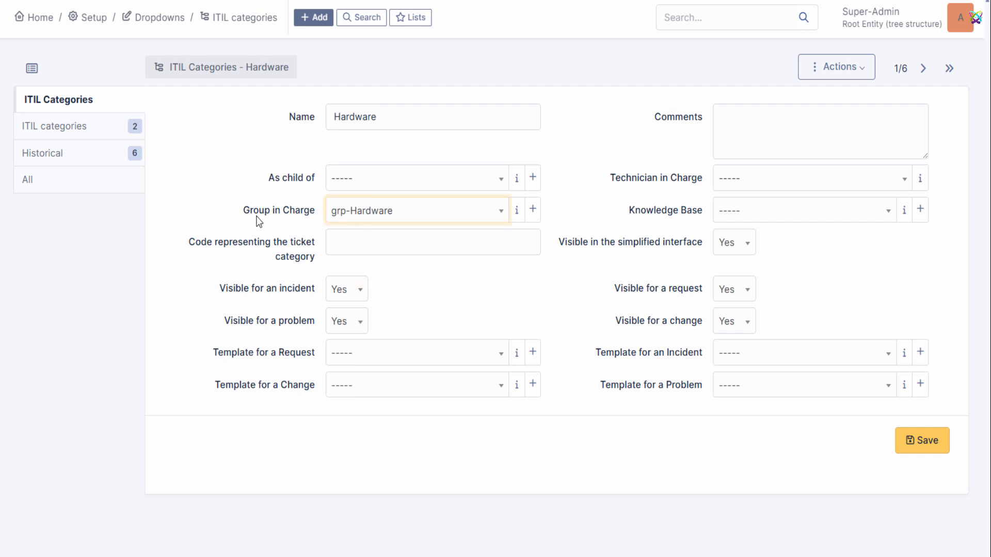
# Save the Hardware category's changes and return to the ITIL categories list.
pyautogui.click(923, 446)
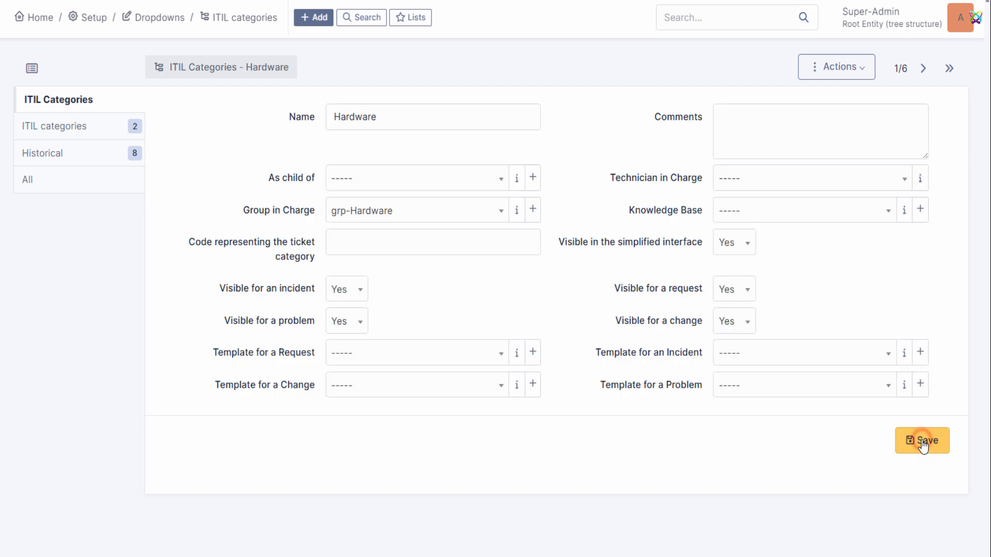
pyautogui.click(253, 20)
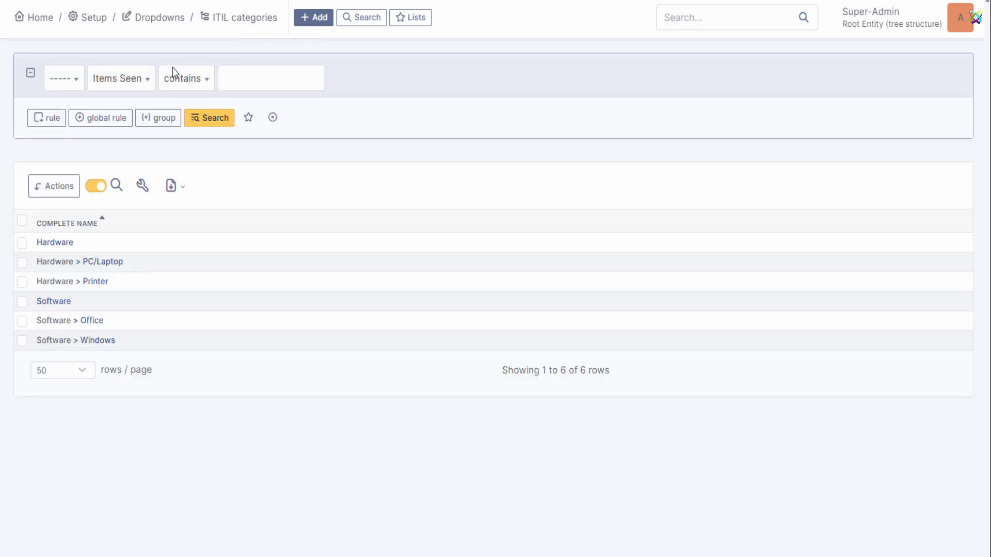
# Clear the technician in charge of the PC/Laptop category, set its group in charge to grp-Hardware, and save.
pyautogui.click(114, 262)
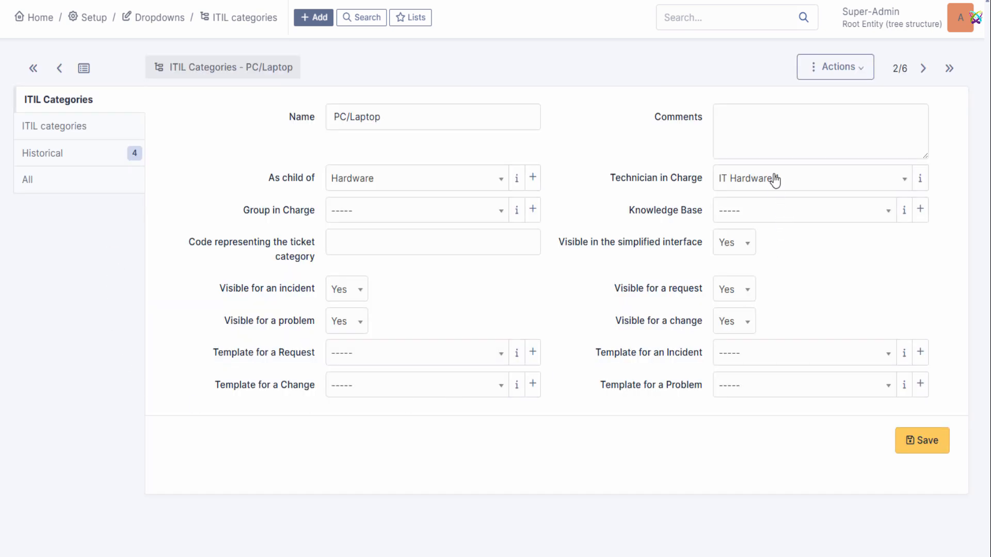
pyautogui.click(774, 180)
pyautogui.click(743, 200)
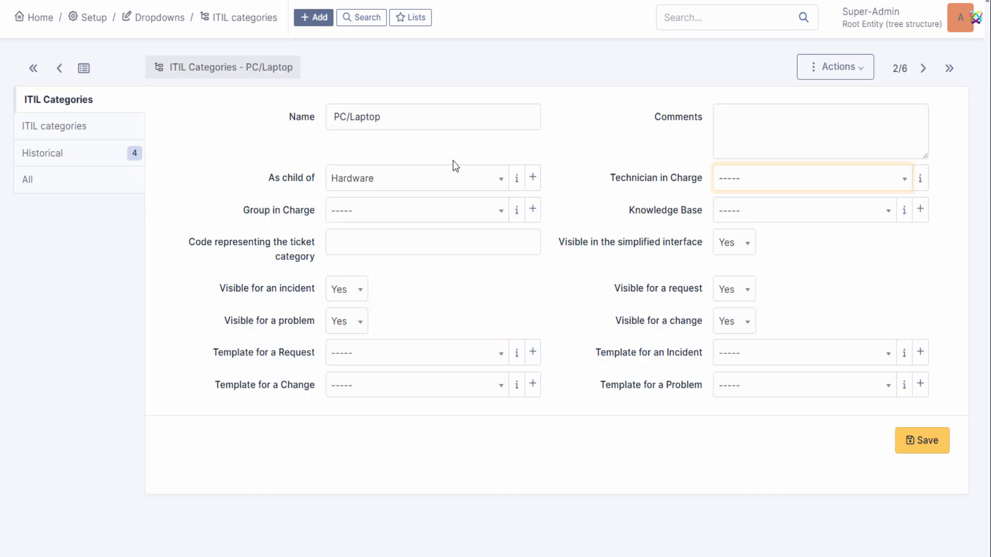
pyautogui.click(413, 212)
pyautogui.click(369, 282)
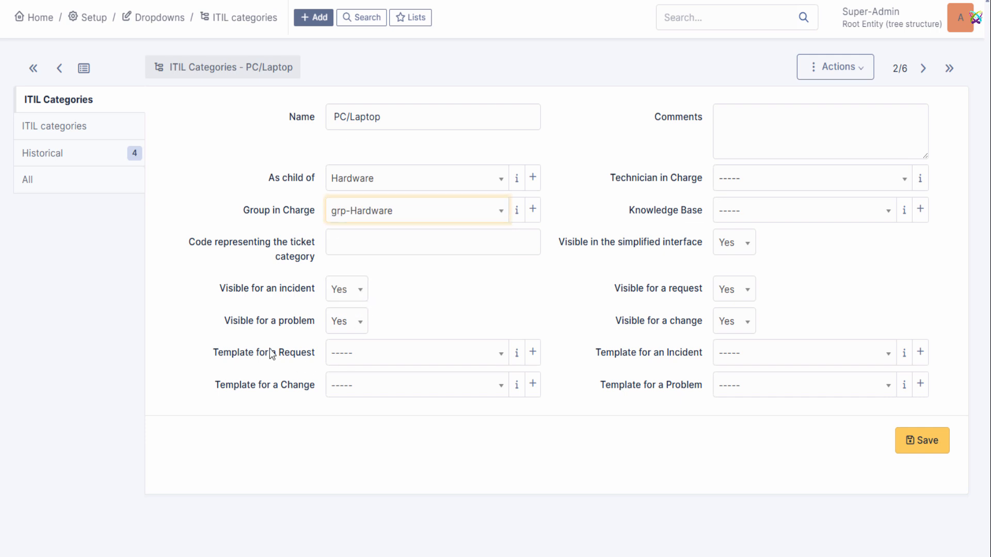
pyautogui.click(934, 440)
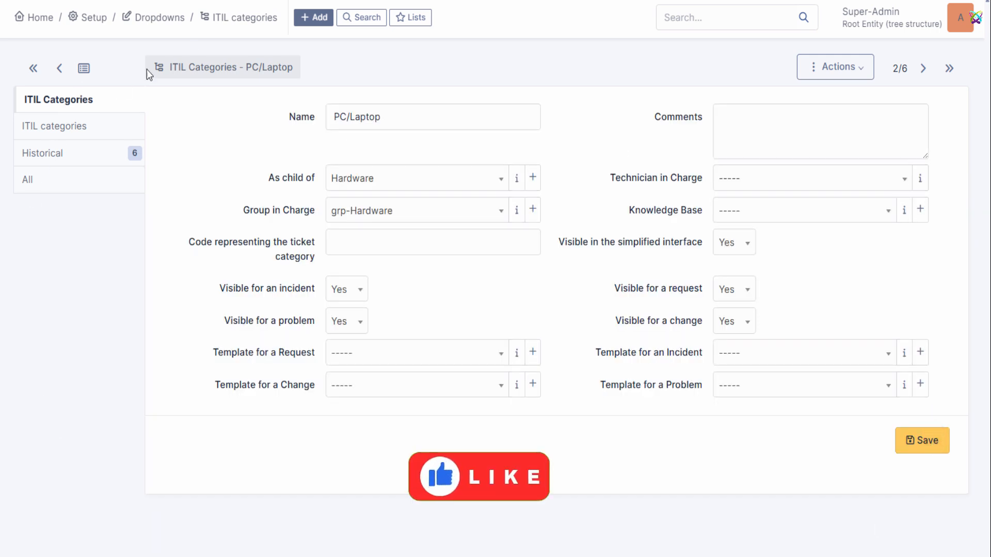
# Open the Printer category, replace its technician in charge with the group in charge grp-Hardware, and save.
pyautogui.click(249, 17)
pyautogui.click(71, 284)
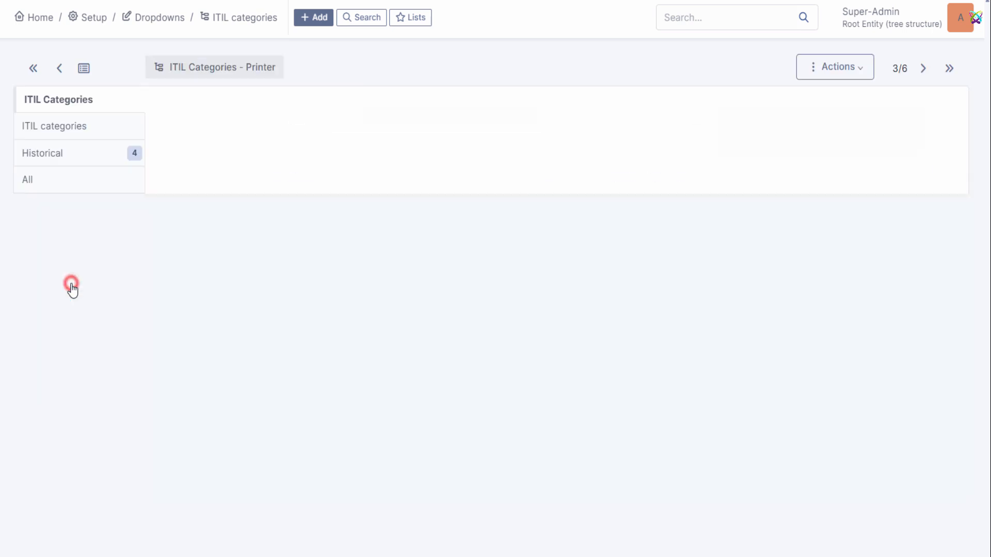
pyautogui.click(758, 187)
pyautogui.click(758, 197)
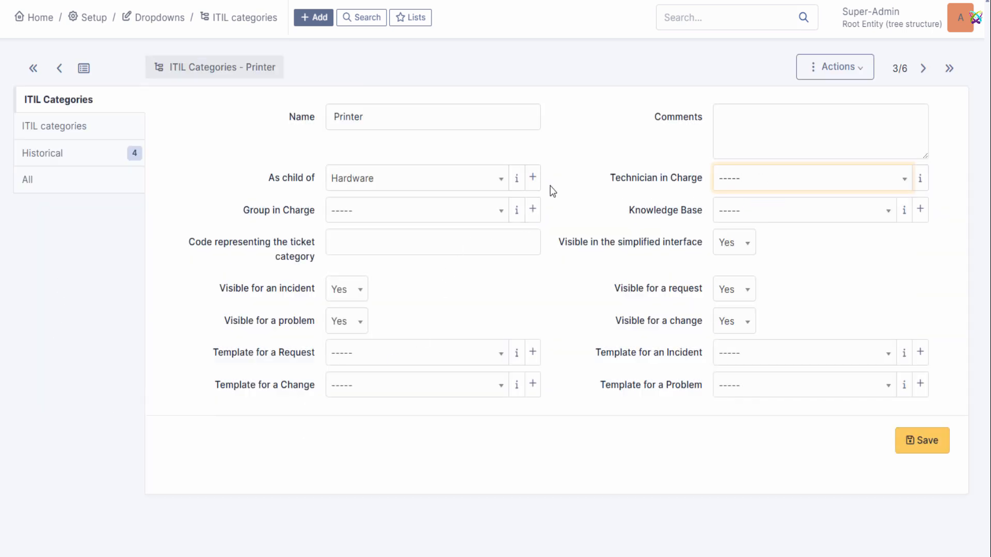
pyautogui.click(500, 210)
pyautogui.click(397, 279)
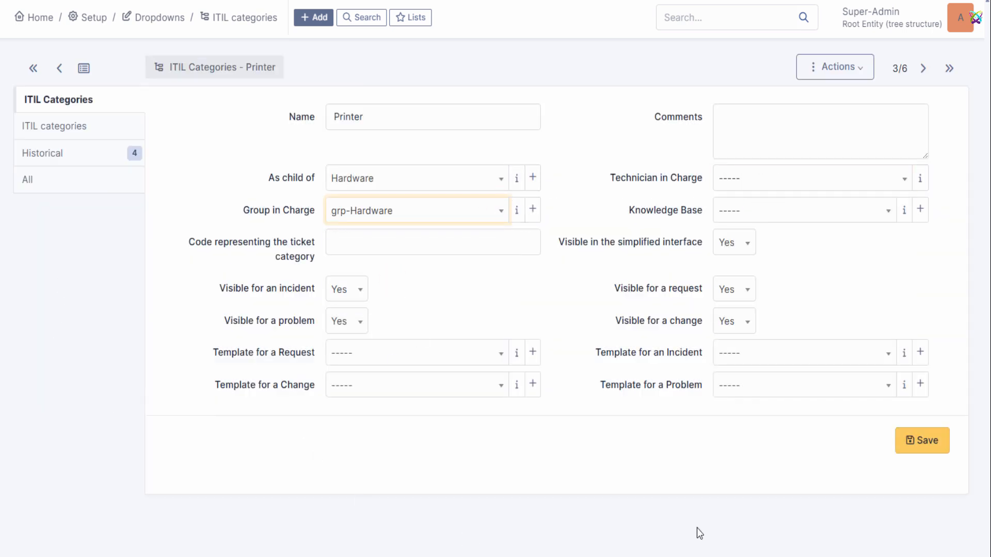
pyautogui.click(912, 445)
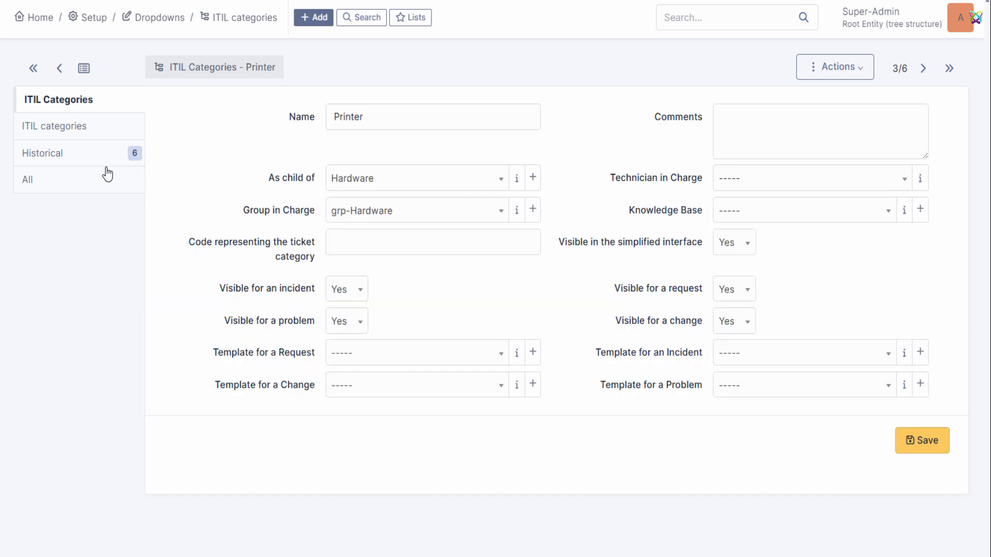
# Open the Software category, remove its technician in charge, assign grp-Software as group in charge, and save.
pyautogui.click(231, 17)
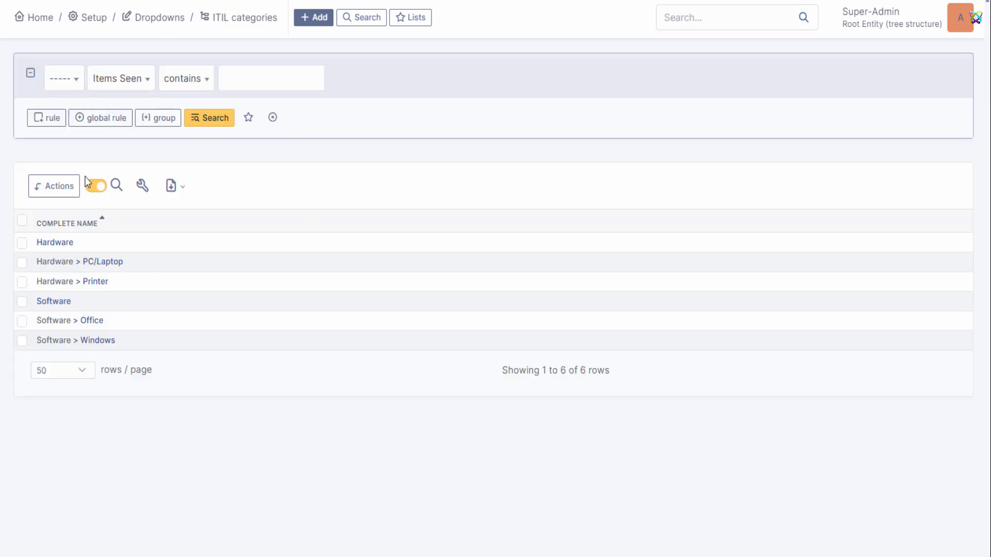
pyautogui.click(59, 301)
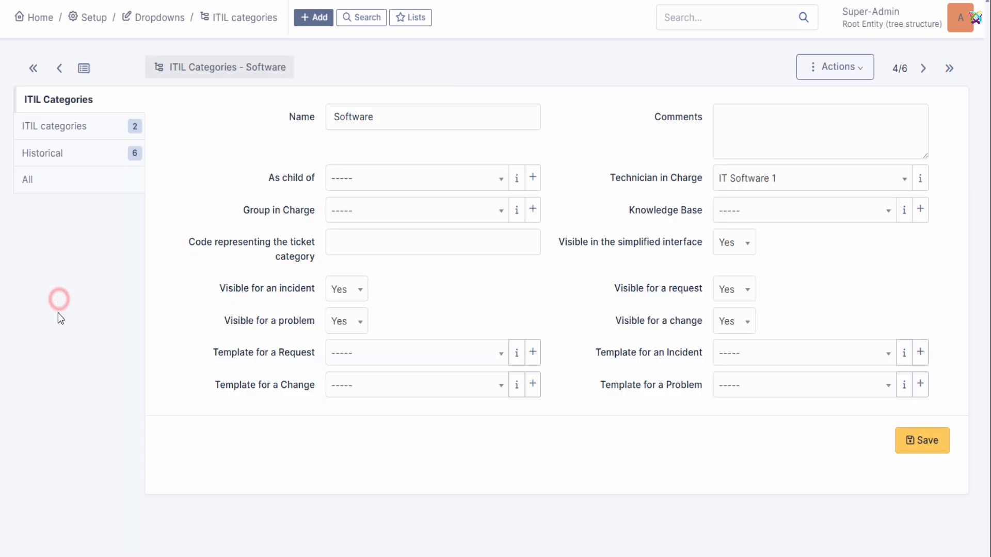
pyautogui.click(799, 171)
pyautogui.click(748, 200)
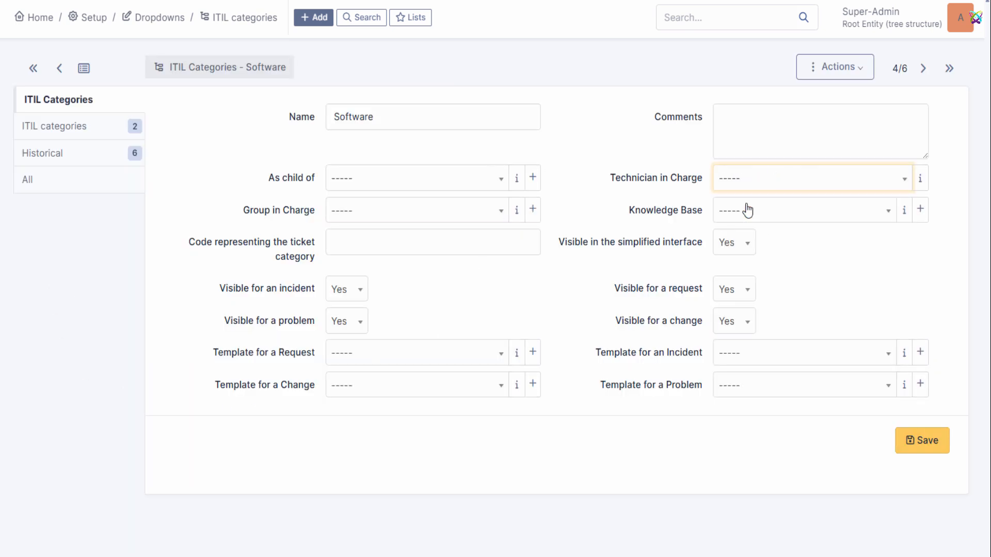
pyautogui.click(489, 216)
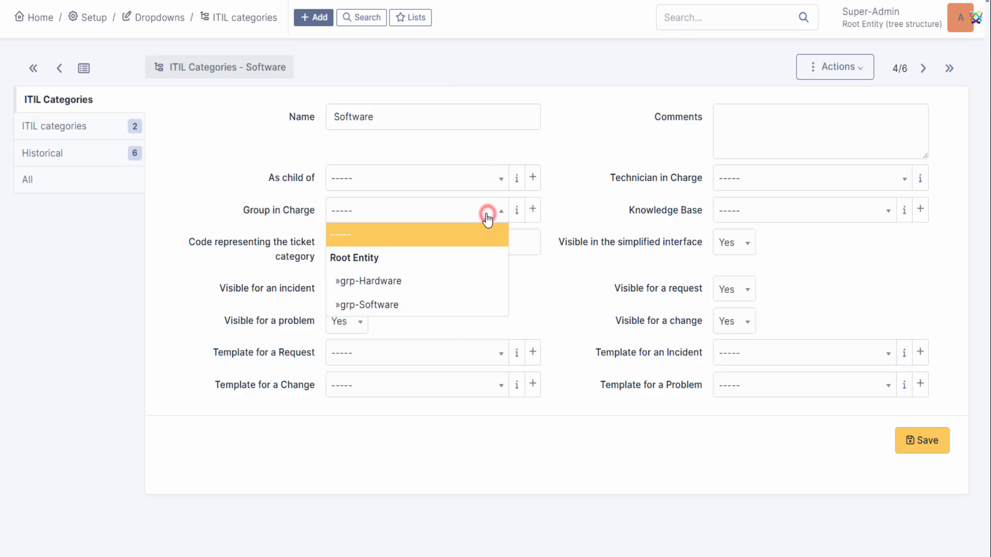
pyautogui.click(395, 306)
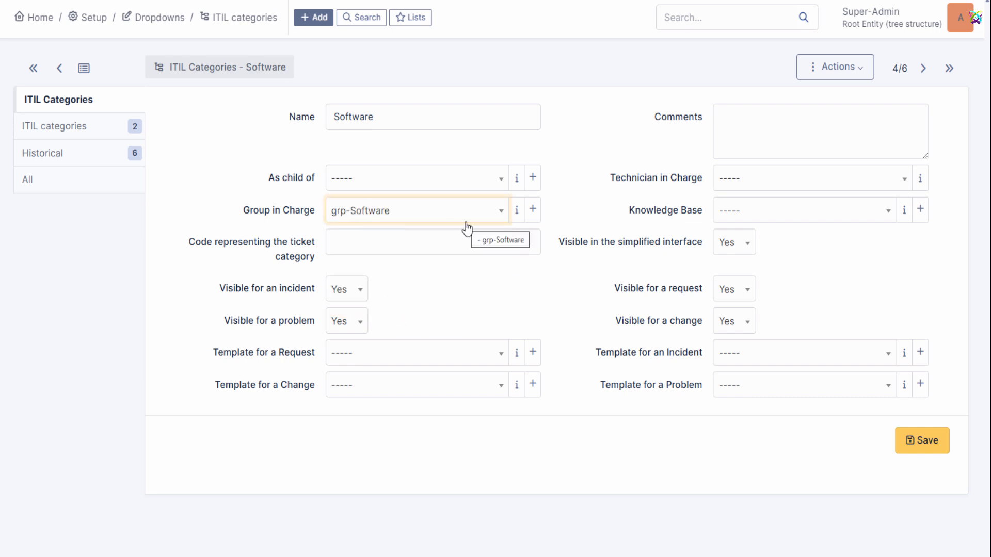
pyautogui.click(929, 439)
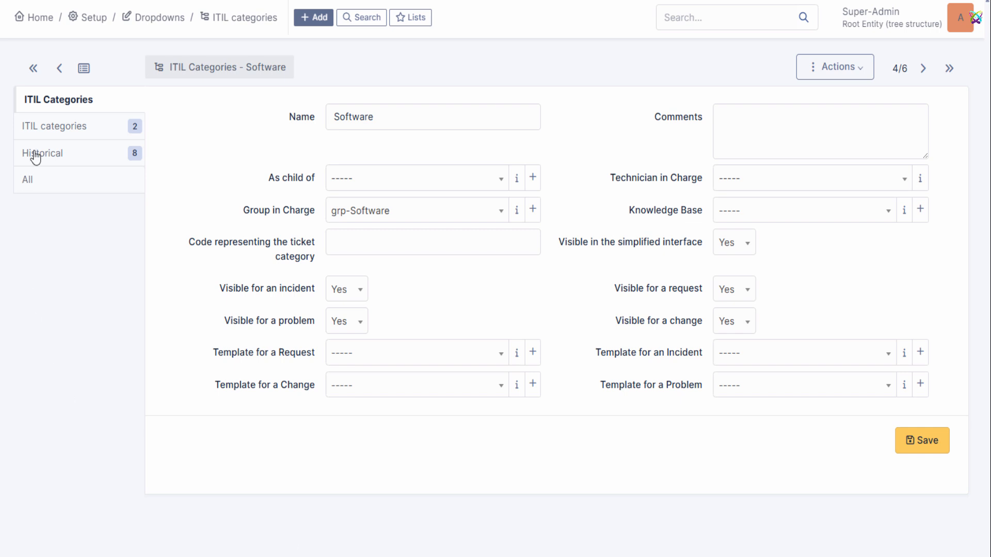
# Open the Office category under Software, clear its technician in charge, set the group in charge to grp-Software, and save.
pyautogui.click(241, 19)
pyautogui.click(103, 319)
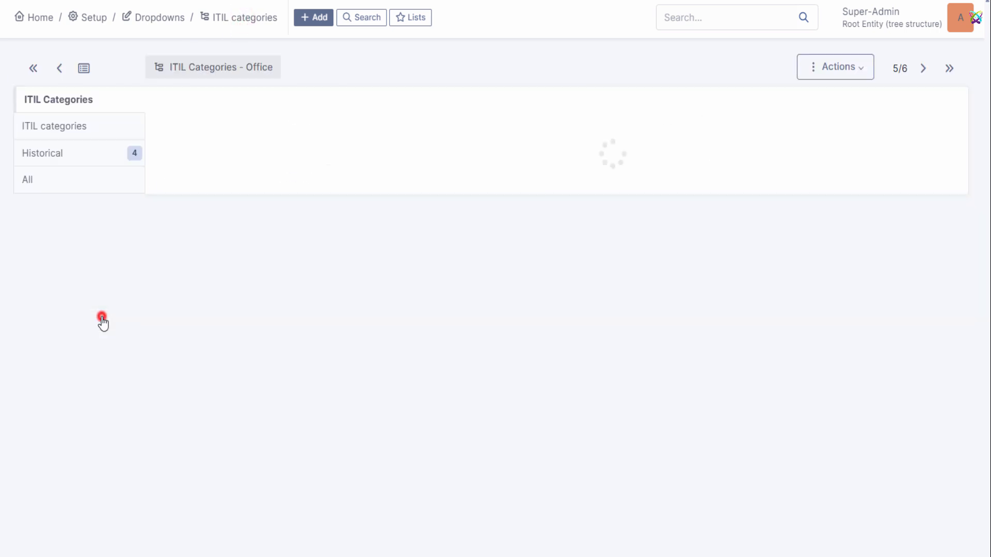
pyautogui.click(754, 178)
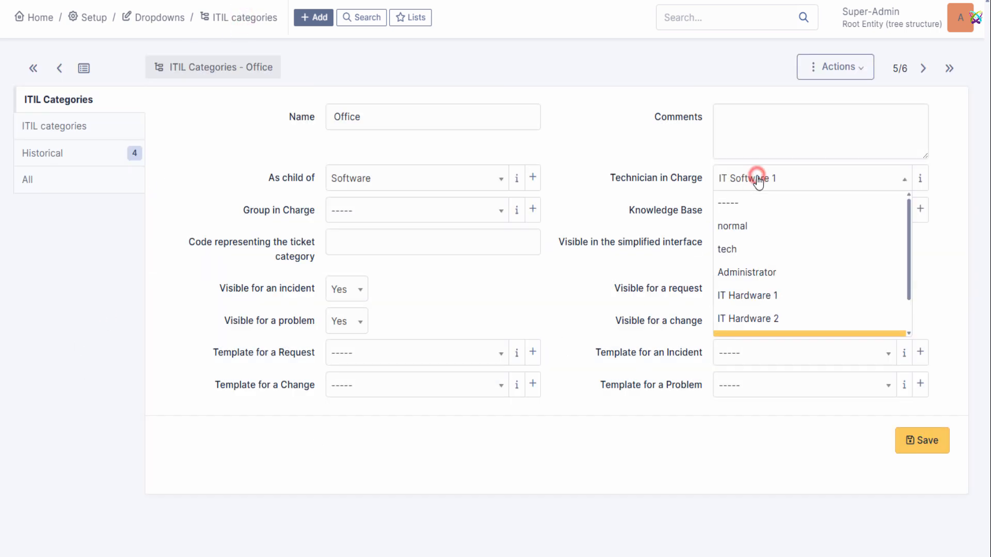
pyautogui.click(742, 201)
pyautogui.click(468, 207)
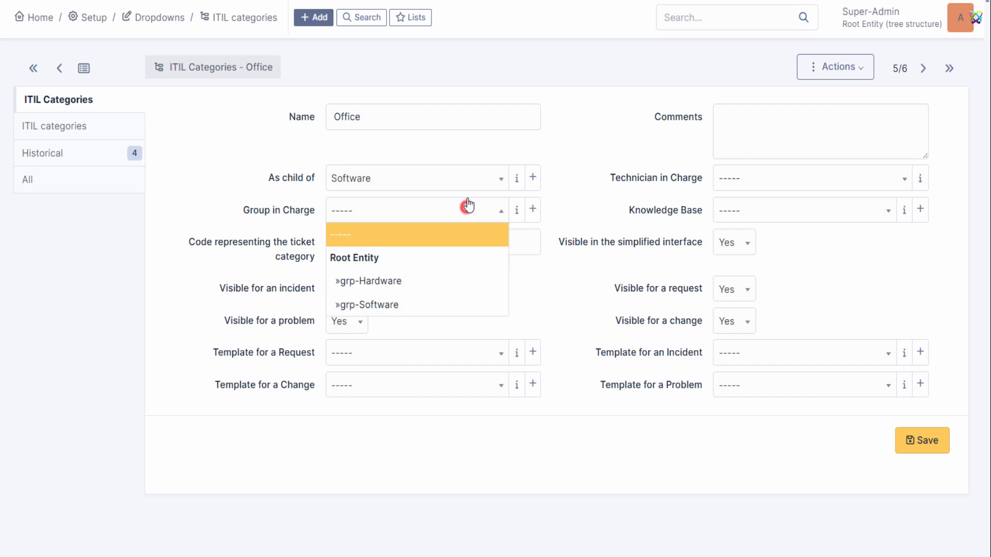
pyautogui.click(375, 305)
pyautogui.click(911, 452)
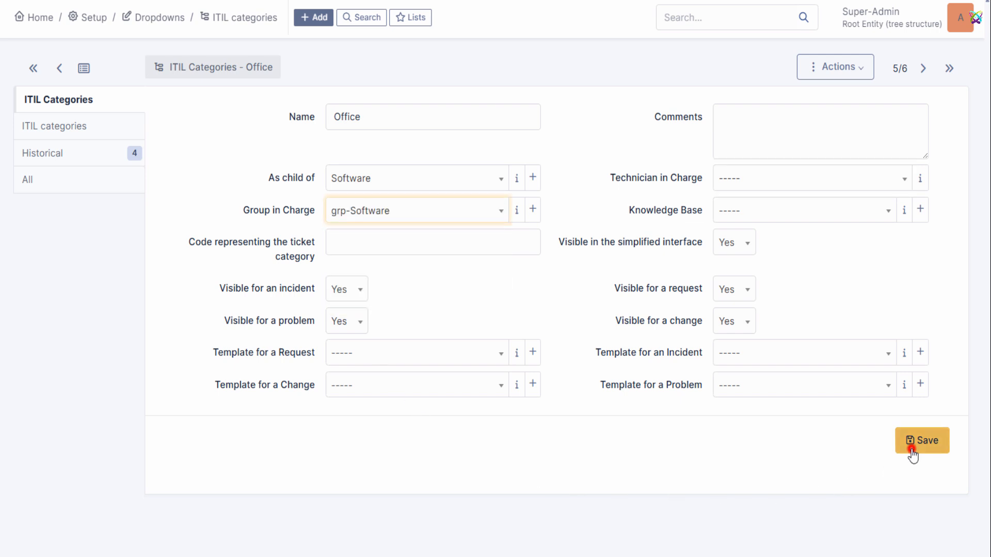
# Clear the Windows category's technician in charge, set its group in charge to grp-Software, save, and return to the ITIL categories list.
pyautogui.click(245, 17)
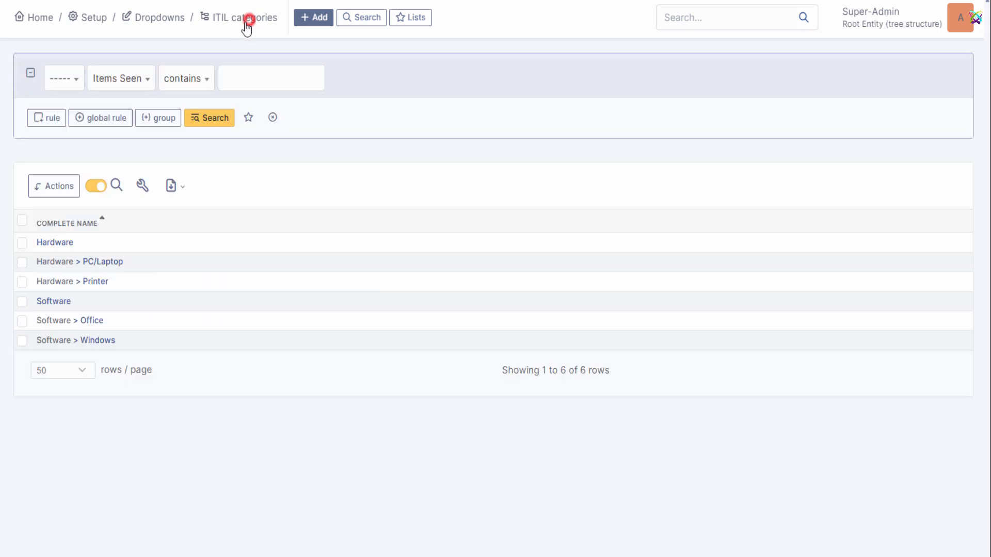
pyautogui.click(96, 342)
pyautogui.click(757, 181)
pyautogui.click(743, 200)
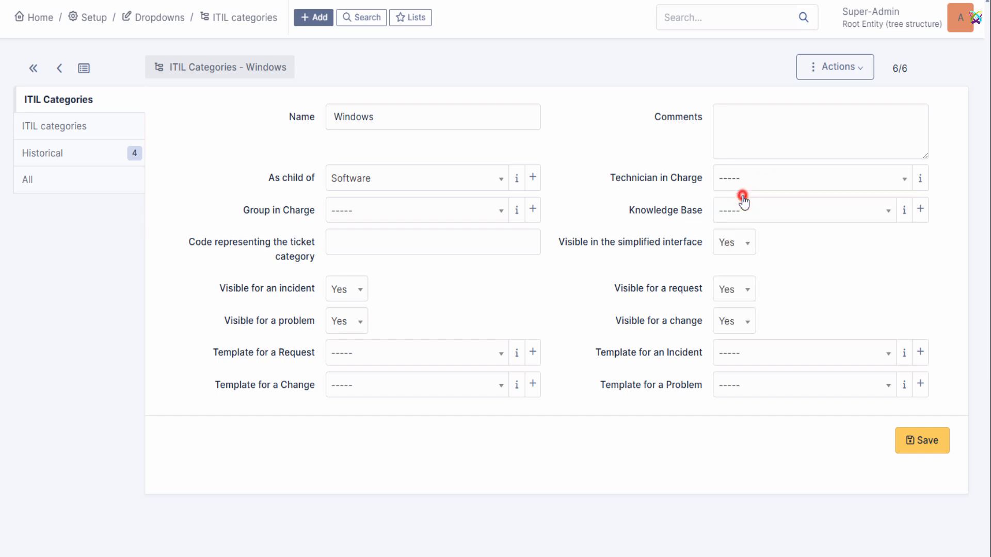
pyautogui.click(426, 210)
pyautogui.click(369, 303)
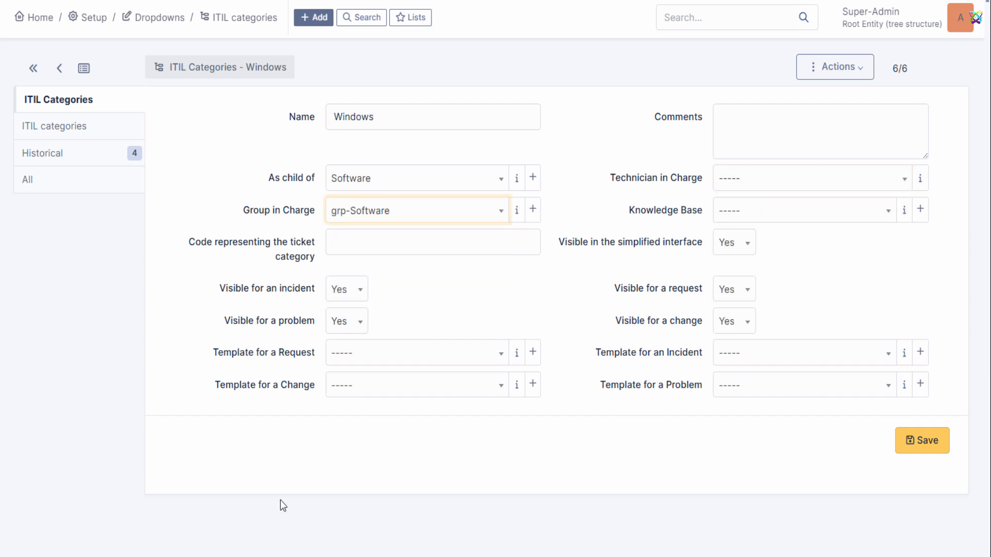
pyautogui.click(926, 447)
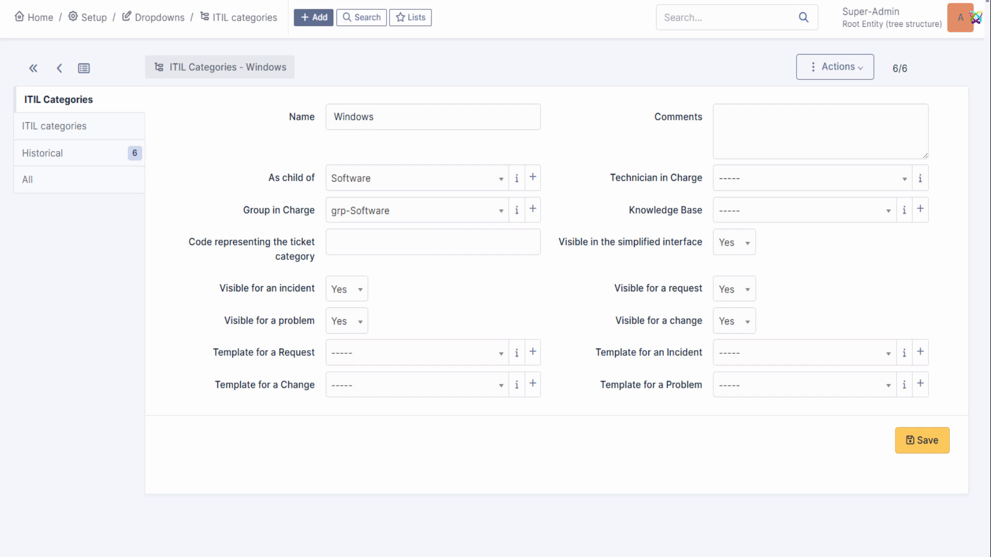
pyautogui.click(245, 19)
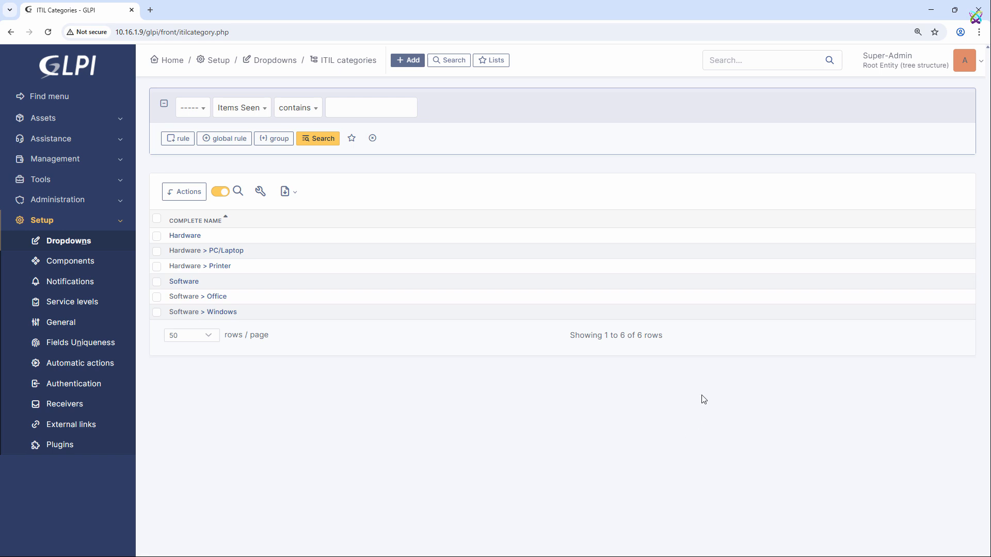
# Switch to the incognito browser window and sign in to GLPI as user1, entering the account password.
pyautogui.click(588, 546)
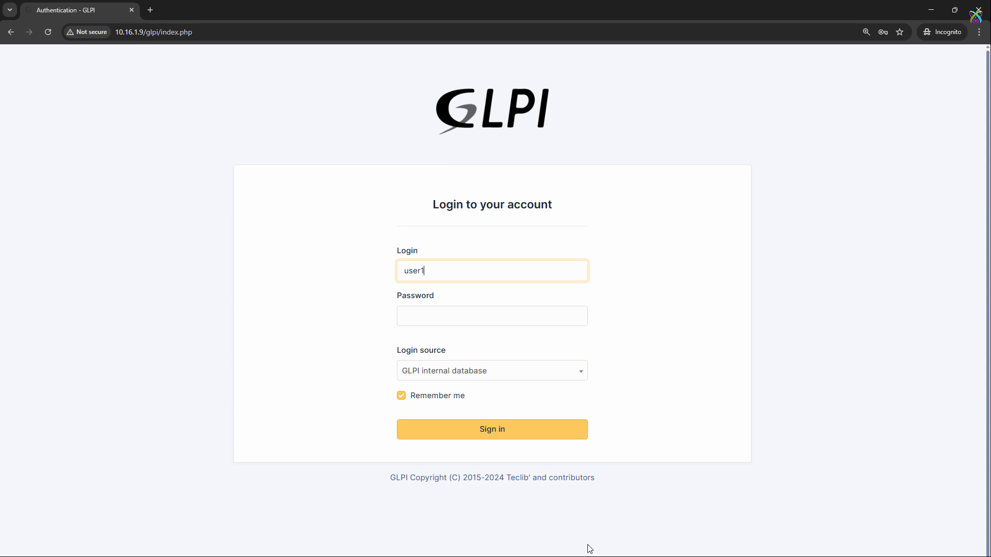
pyautogui.press('Tab')
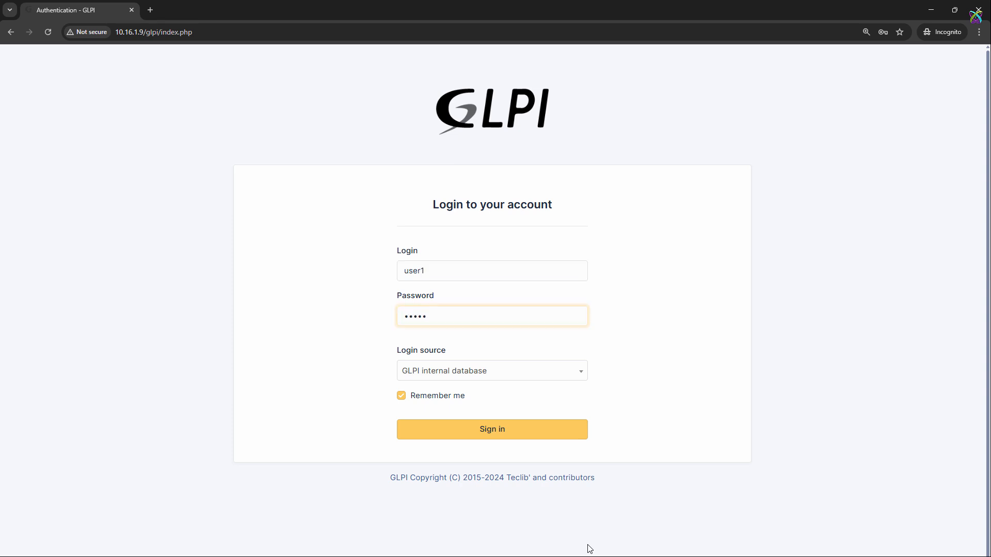
pyautogui.press('Return')
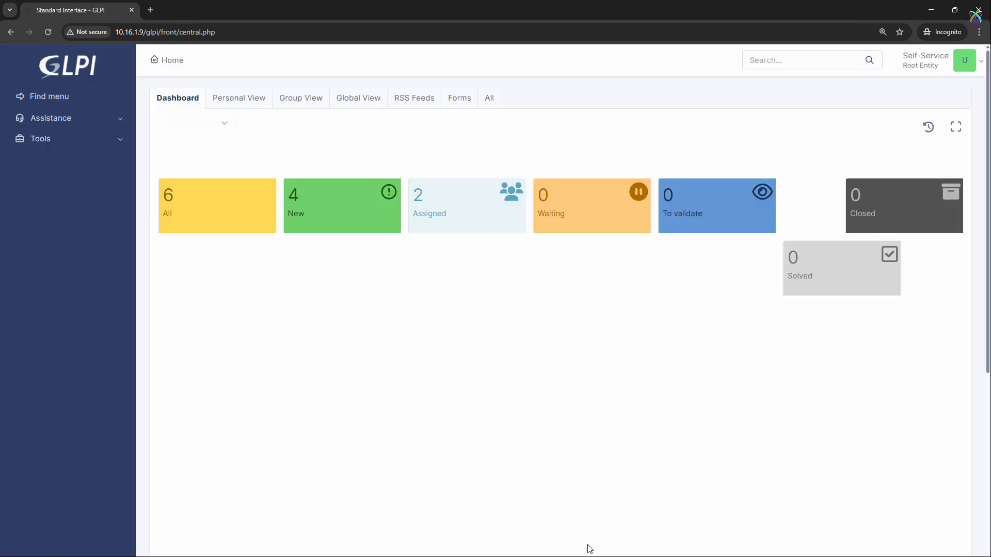
# Start a new ticket from the ticket list, using "Test for group Hardware" as both title and description.
pyautogui.click(73, 118)
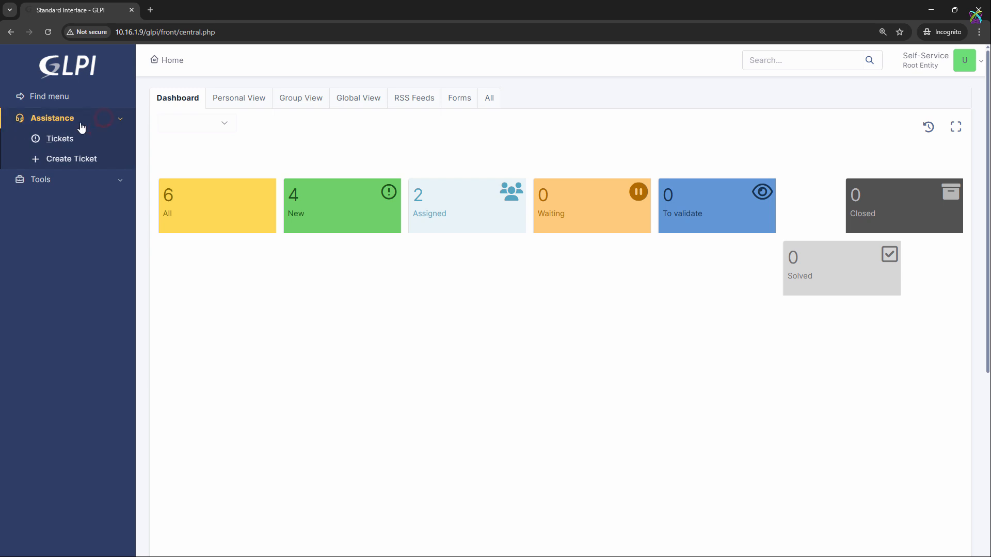
pyautogui.click(78, 137)
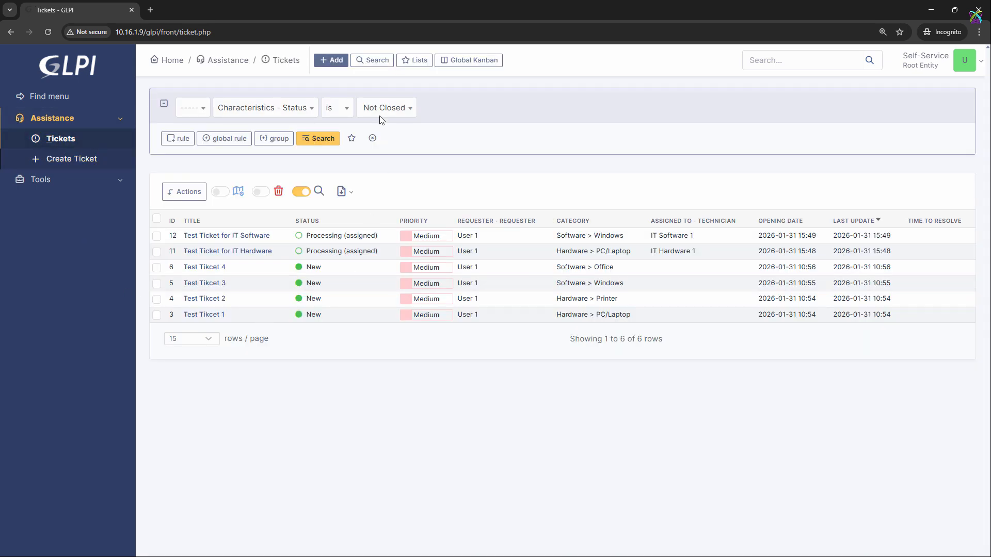
pyautogui.click(341, 63)
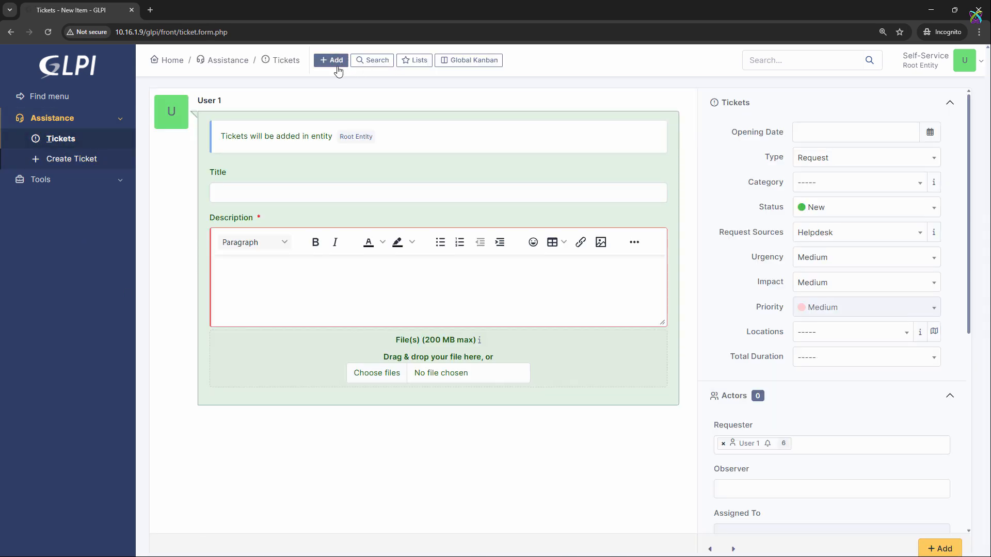
pyautogui.click(556, 200)
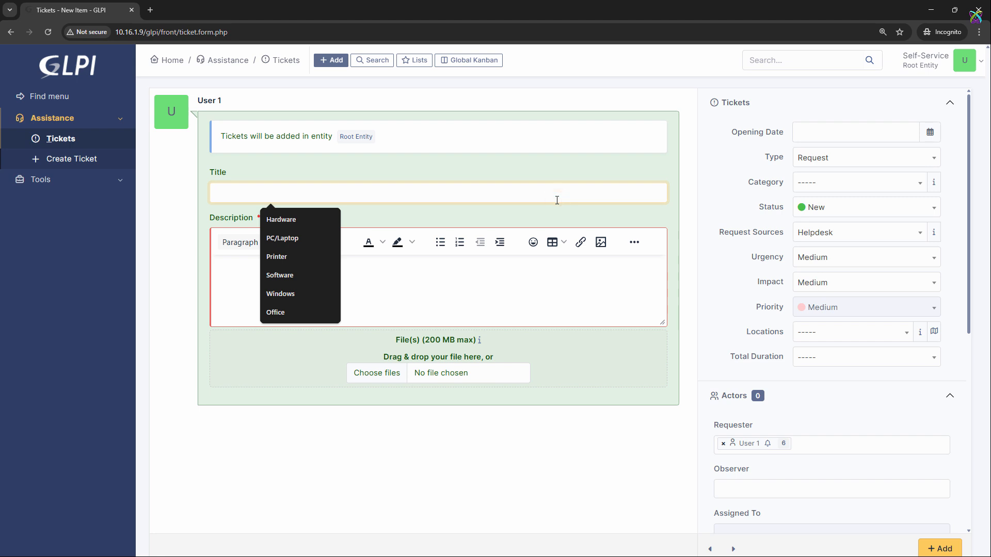
pyautogui.press('Escape')
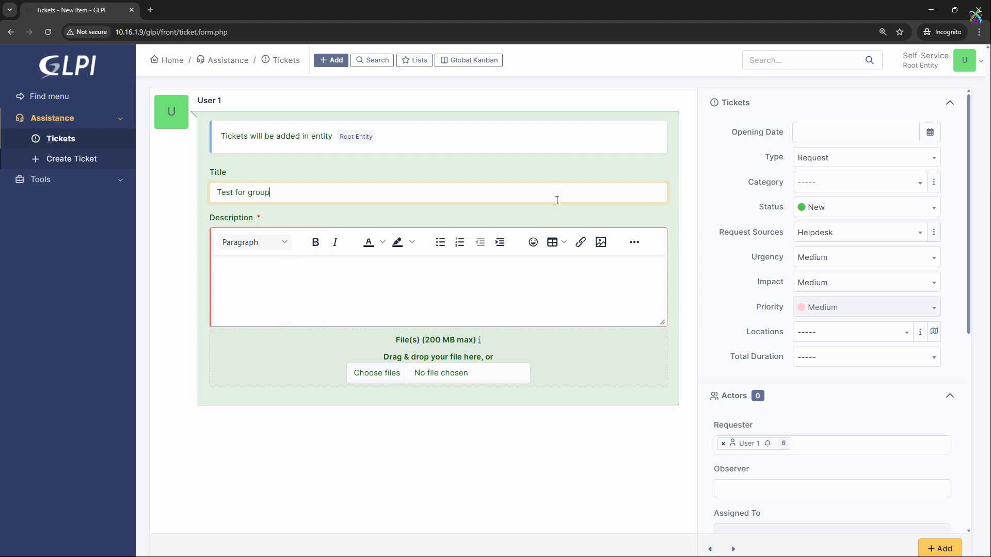
pyautogui.hotkey('ctrl', 'a')
pyautogui.hotkey('ctrl', 'c')
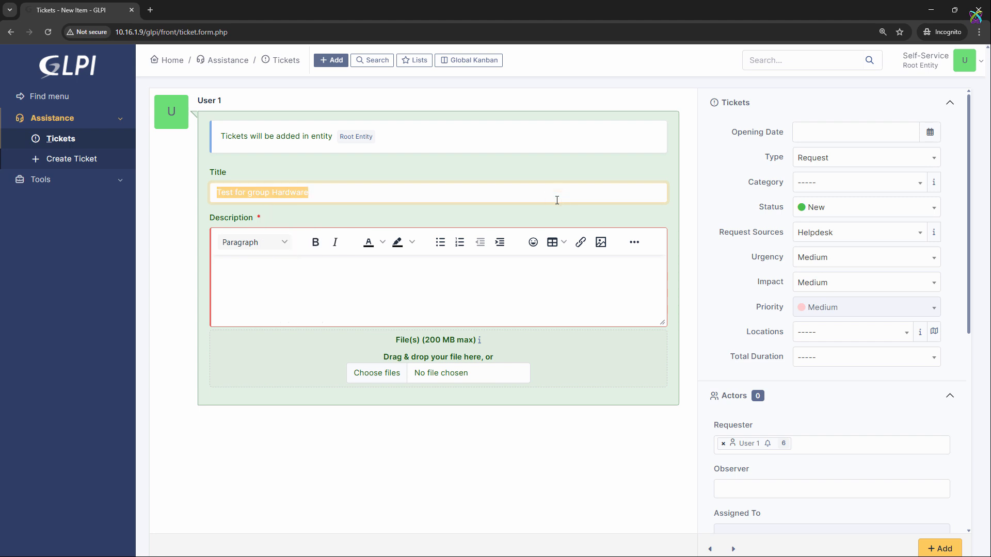
pyautogui.click(437, 263)
pyautogui.hotkey('ctrl', 'v')
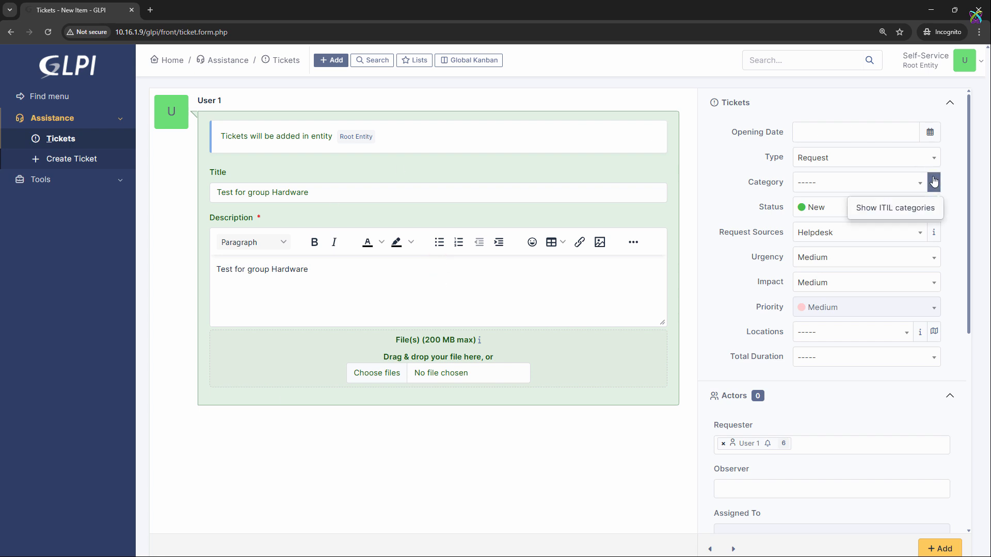
# Set the ticket's category to Hardware > PC/Laptop and submit the ticket.
pyautogui.click(901, 183)
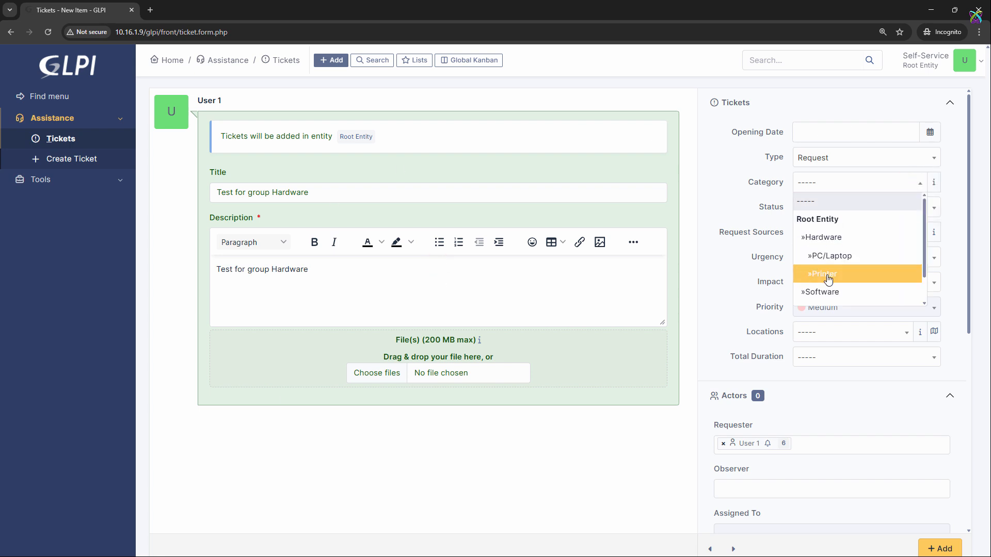
pyautogui.click(853, 256)
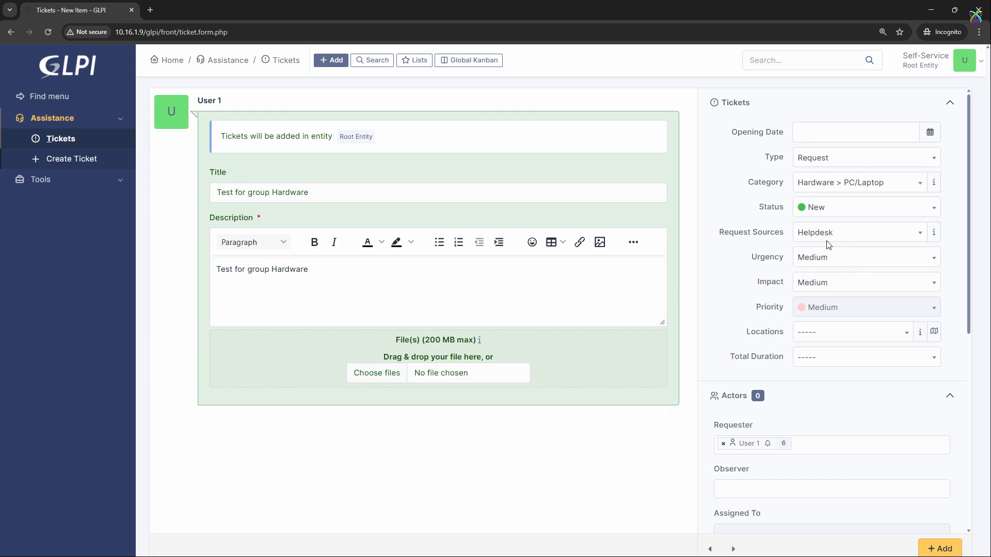
pyautogui.click(939, 549)
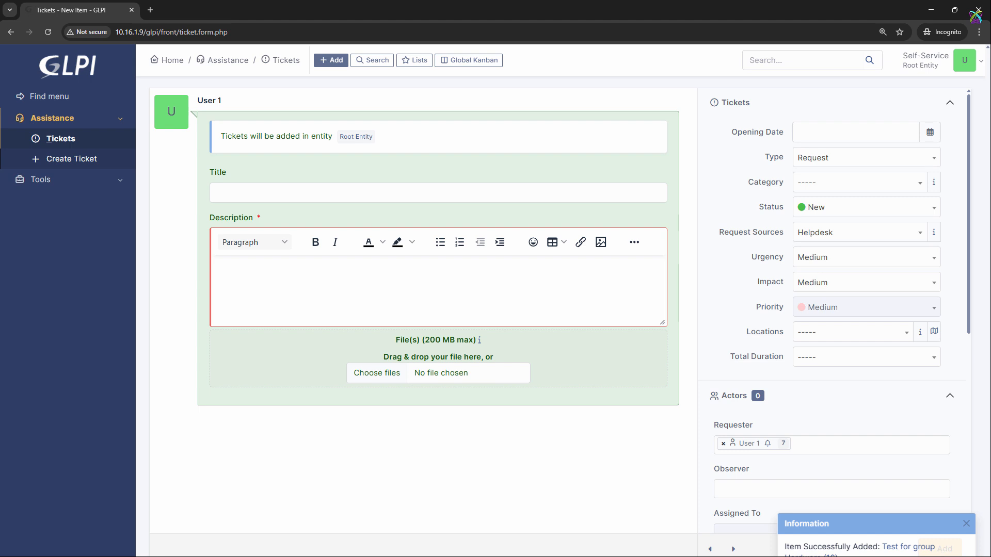
# Check the status of the "Test for group Hardware" ticket in the ticket list.
pyautogui.click(75, 145)
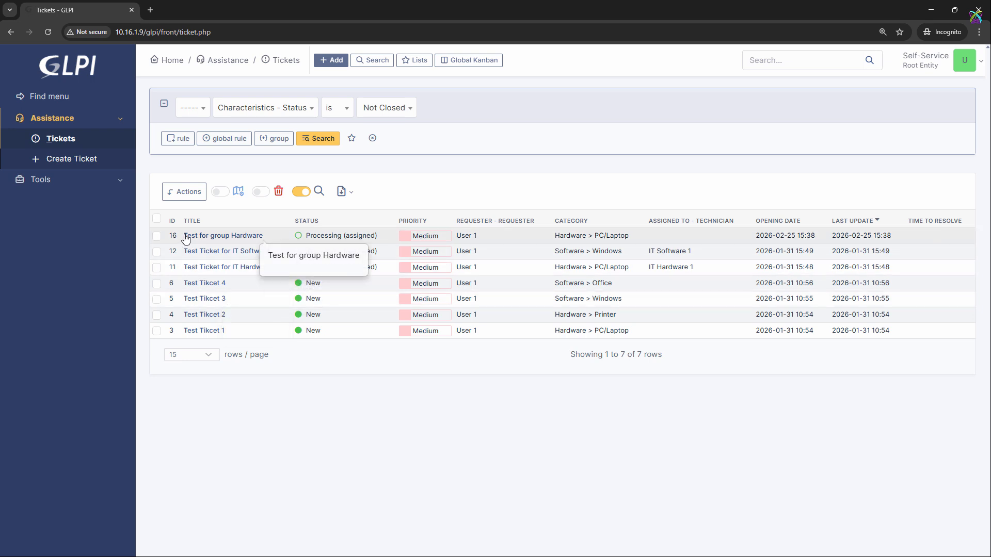
pyautogui.moveTo(378, 235); pyautogui.dragTo(305, 236)
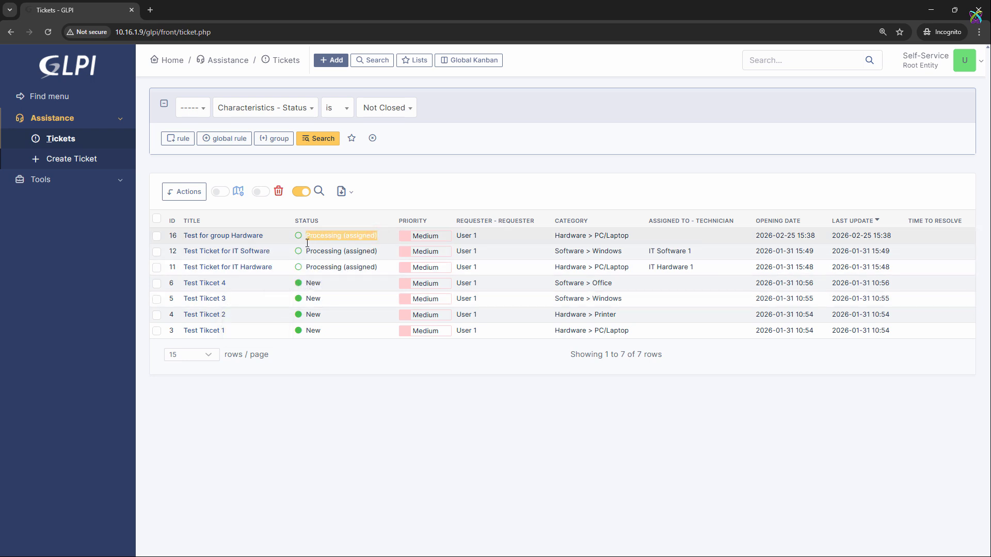